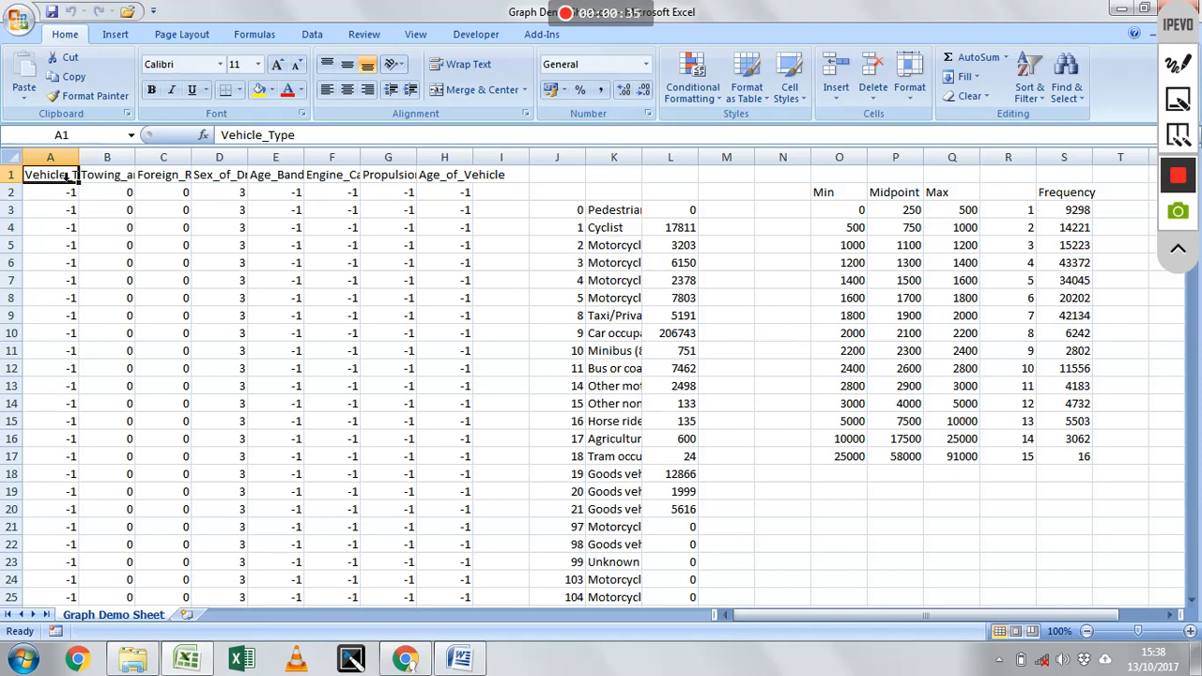
Examine the raw vehicle data columns A to H and the vehicle-type code table with its counts in columns J to L
drag(56, 157, 483, 156)
click(552, 212)
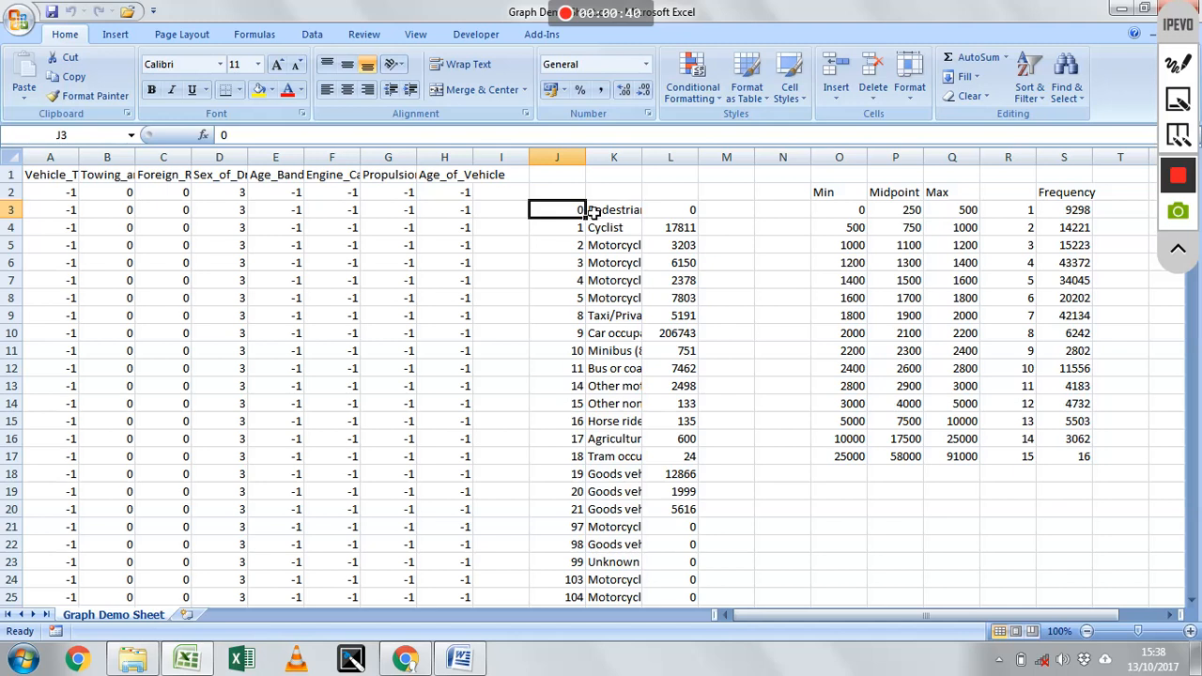
drag(575, 211, 601, 348)
click(580, 316)
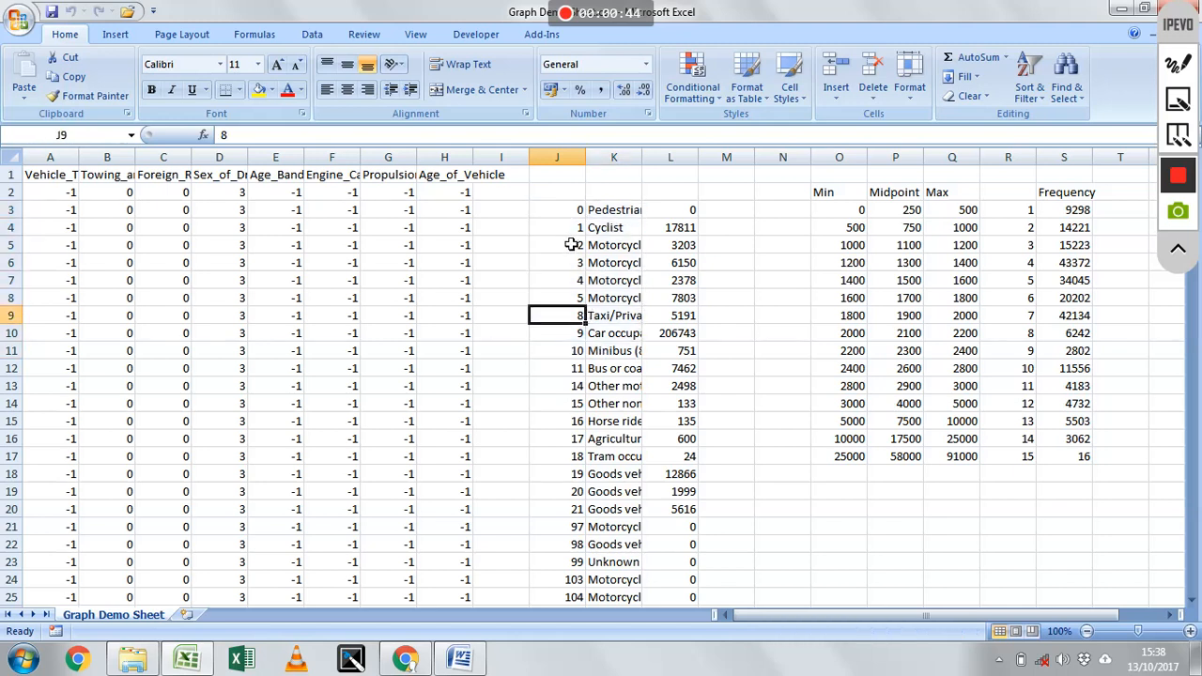
click(675, 213)
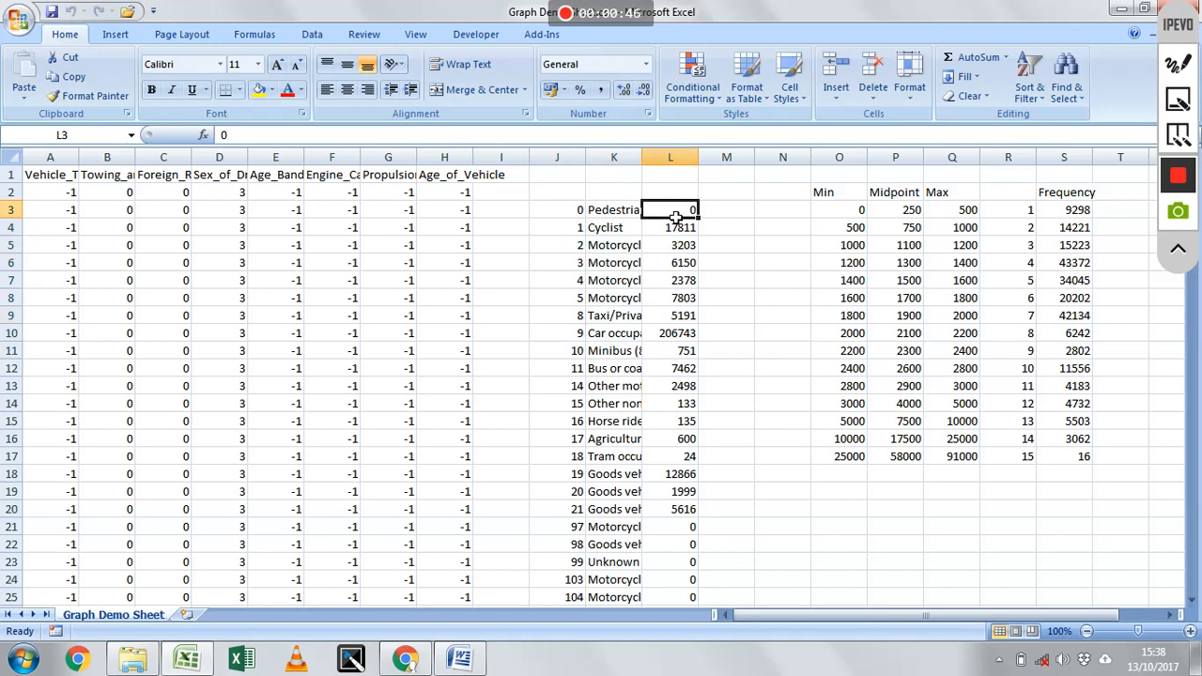
click(672, 233)
click(667, 250)
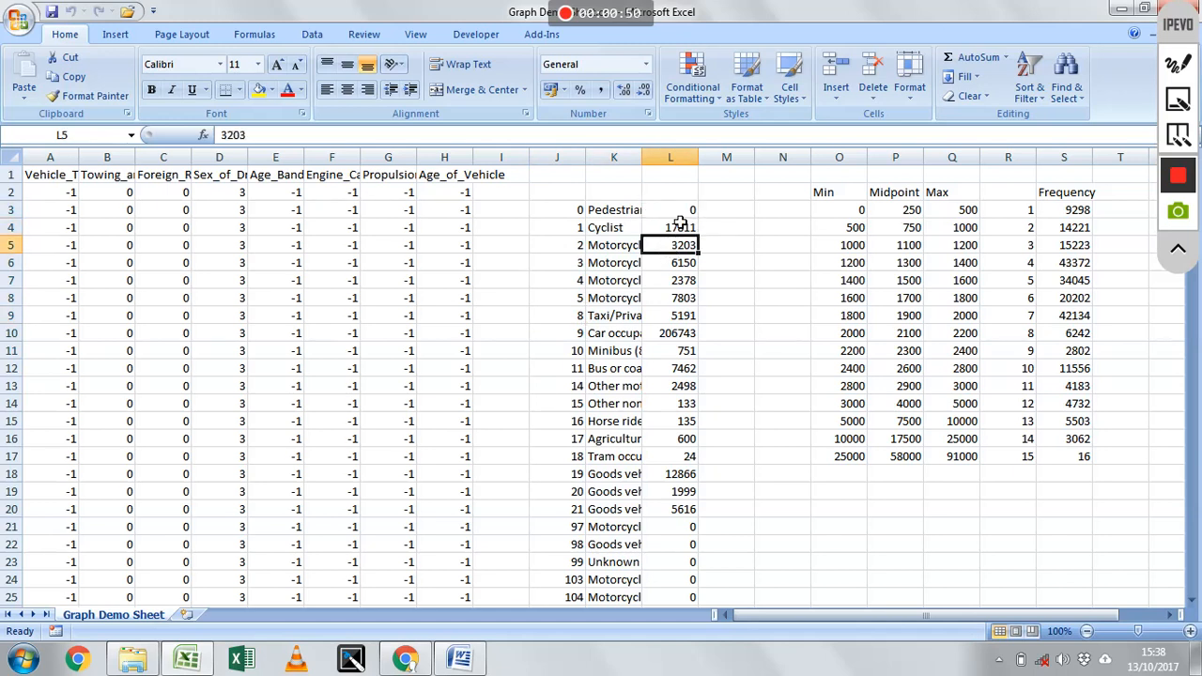
Enter =COUNTIF(A:A,J3) in L3 to count each vehicle type code, and fill the formula down the code table
key(Up)
key(Up)
text(=)
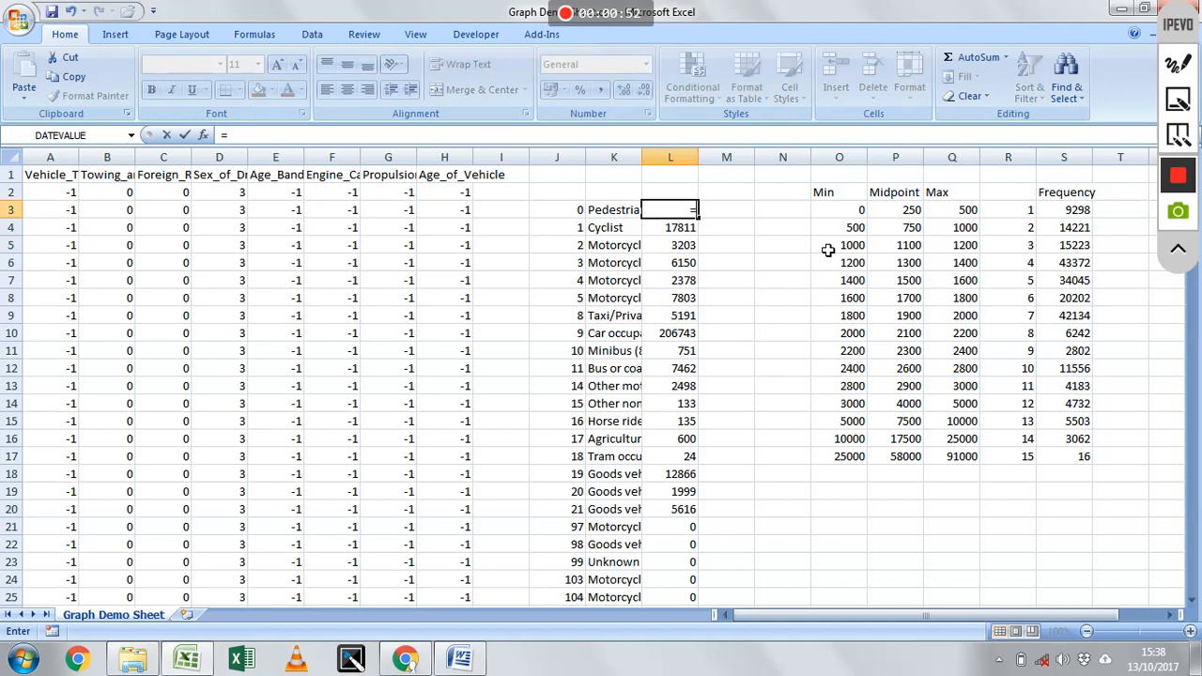
text(countif()
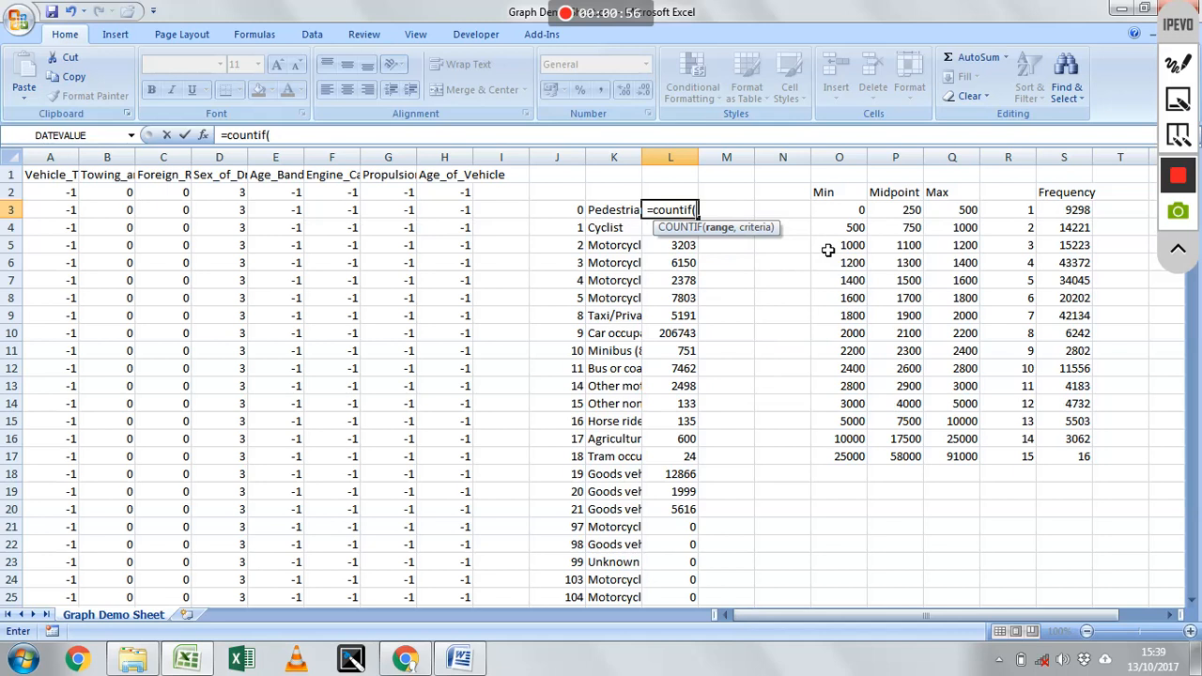
text(A:A,)
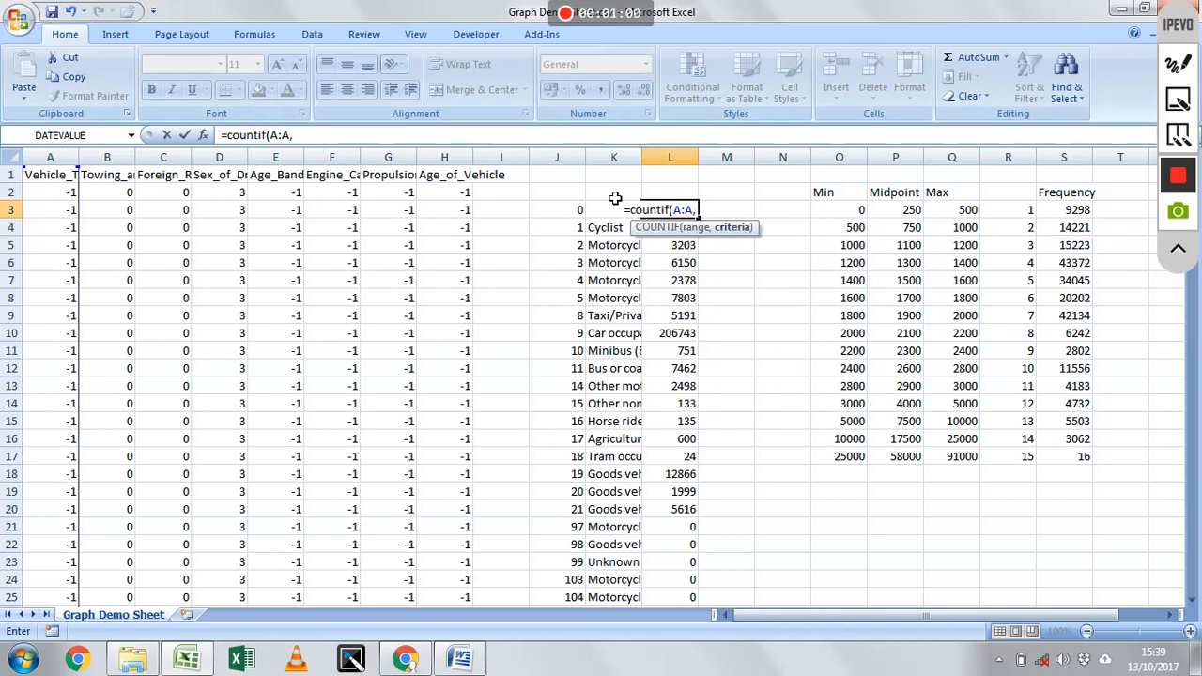
click(579, 213)
text())
key(Return)
click(694, 215)
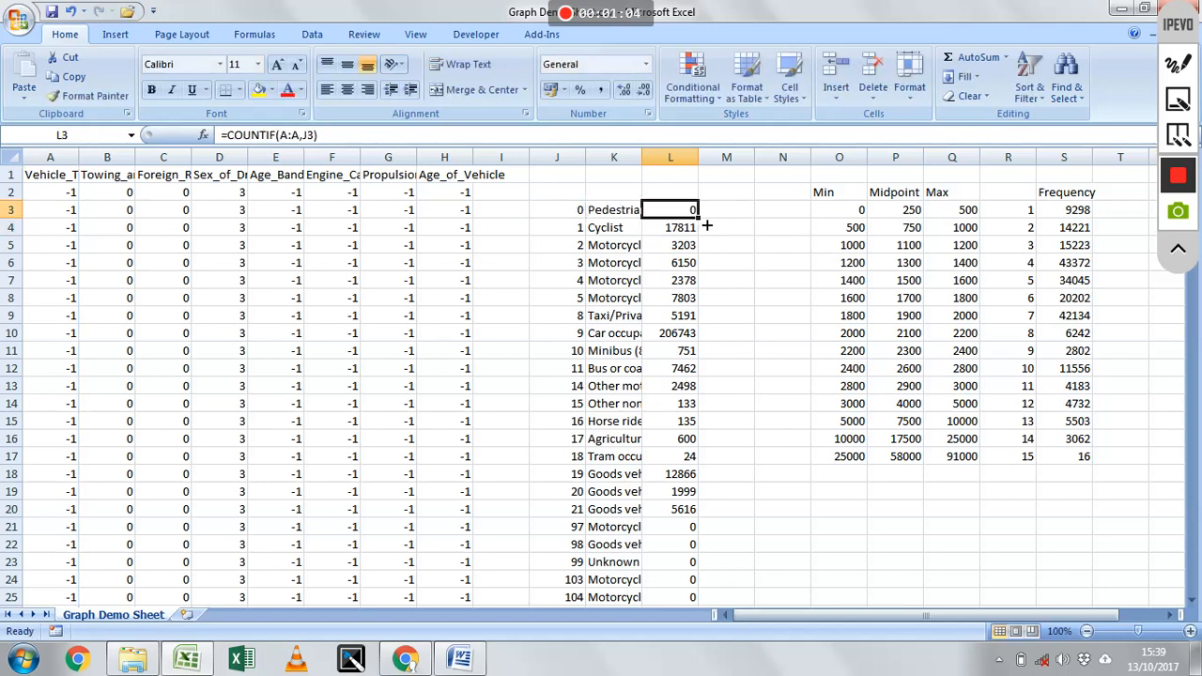
double_click(707, 227)
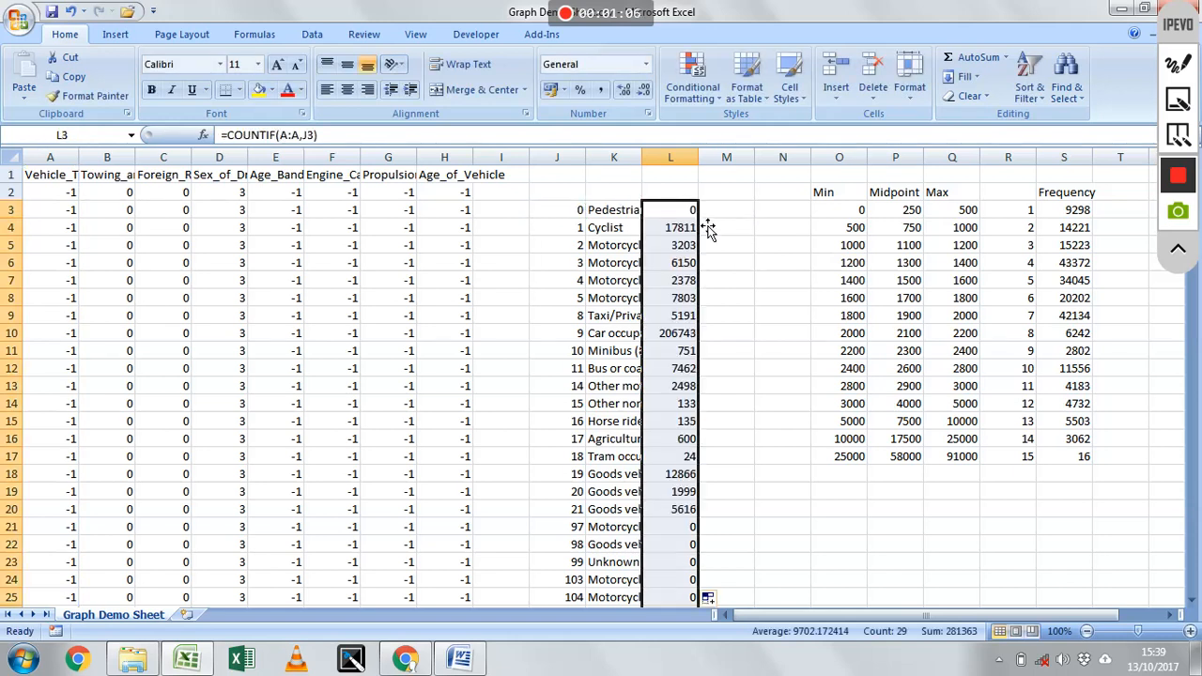
Examine the grouped Min, Midpoint, Max and Frequency table in columns O to S and compare it with the vehicle-type table
click(851, 214)
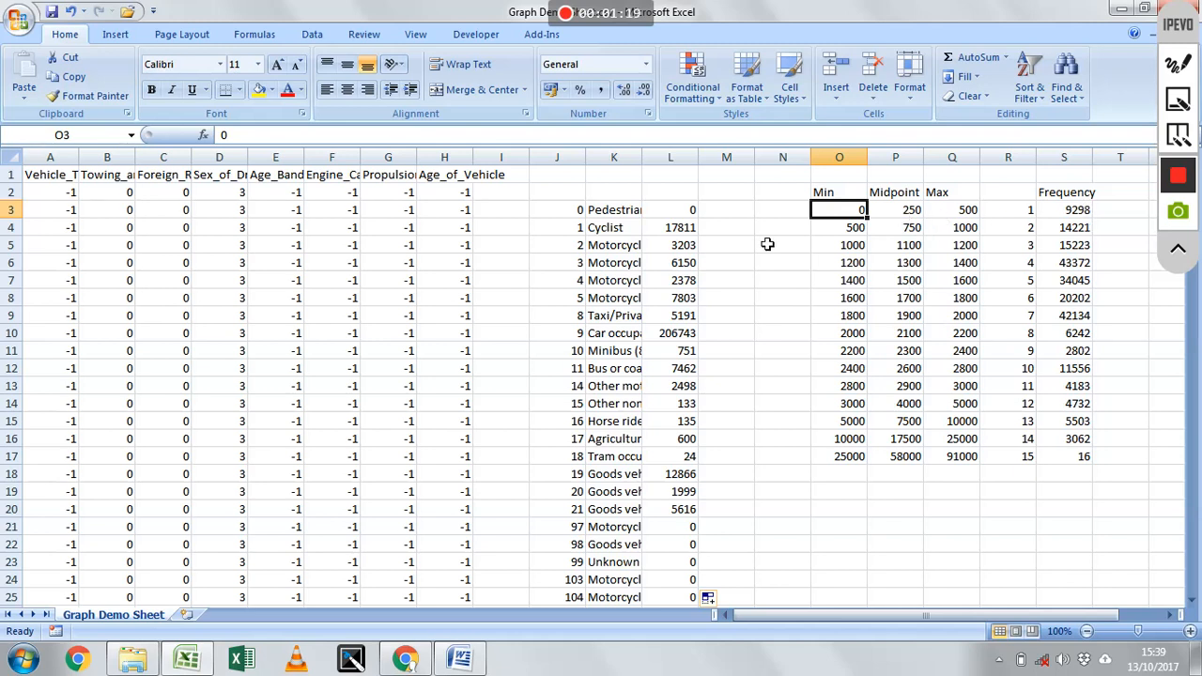
click(511, 197)
click(515, 215)
click(513, 235)
click(513, 248)
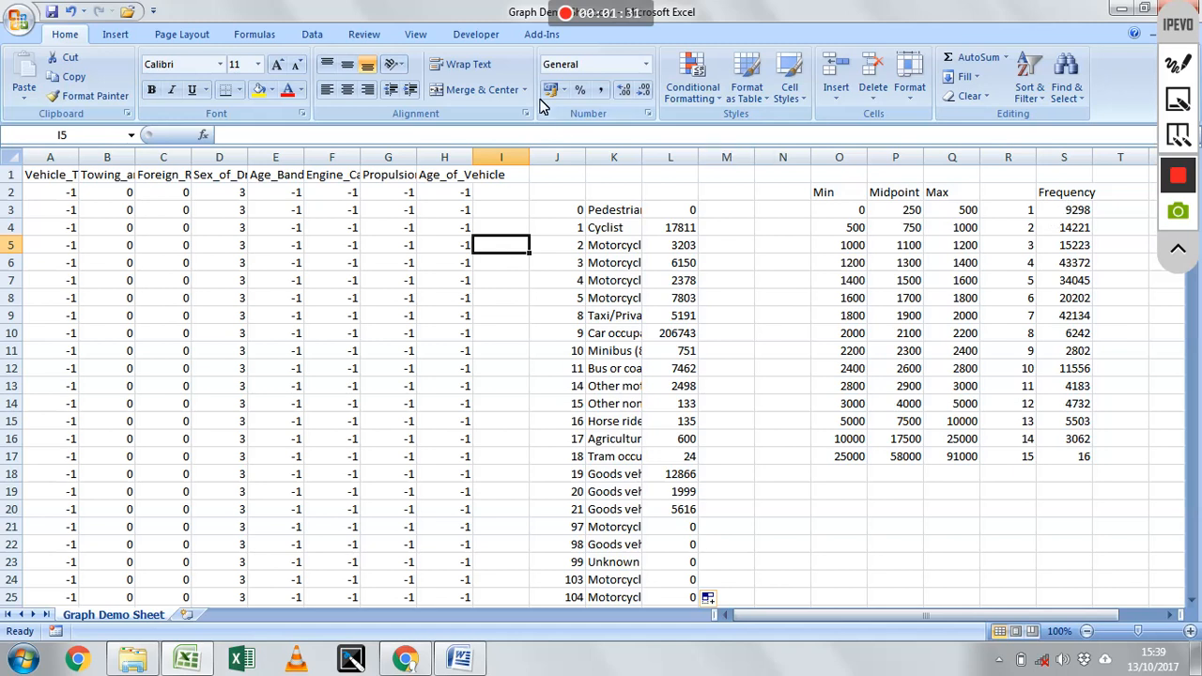
click(523, 193)
click(1076, 213)
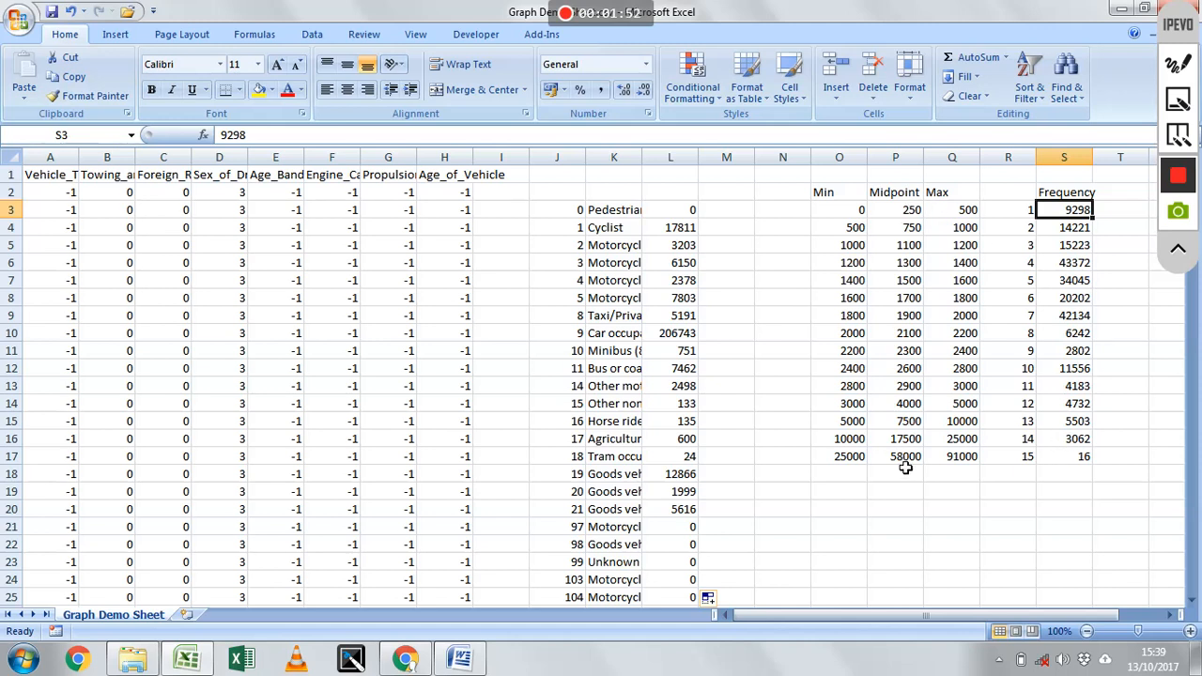
drag(822, 180, 1076, 494)
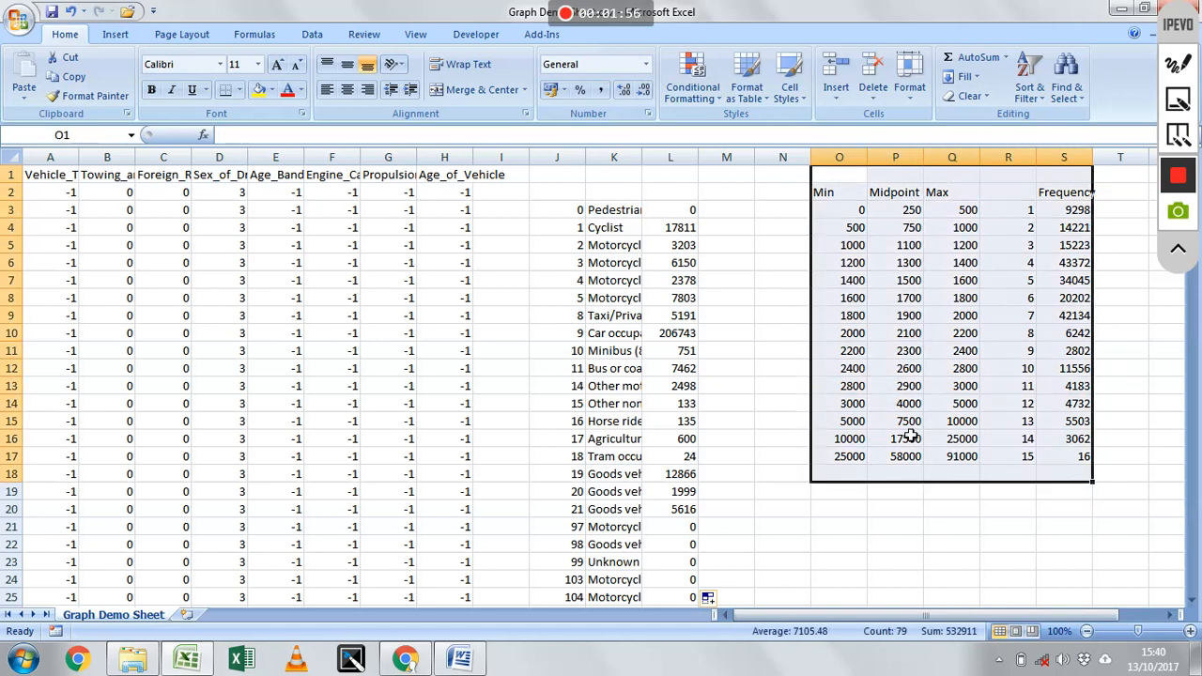
click(574, 210)
drag(575, 210, 665, 218)
click(637, 216)
click(709, 194)
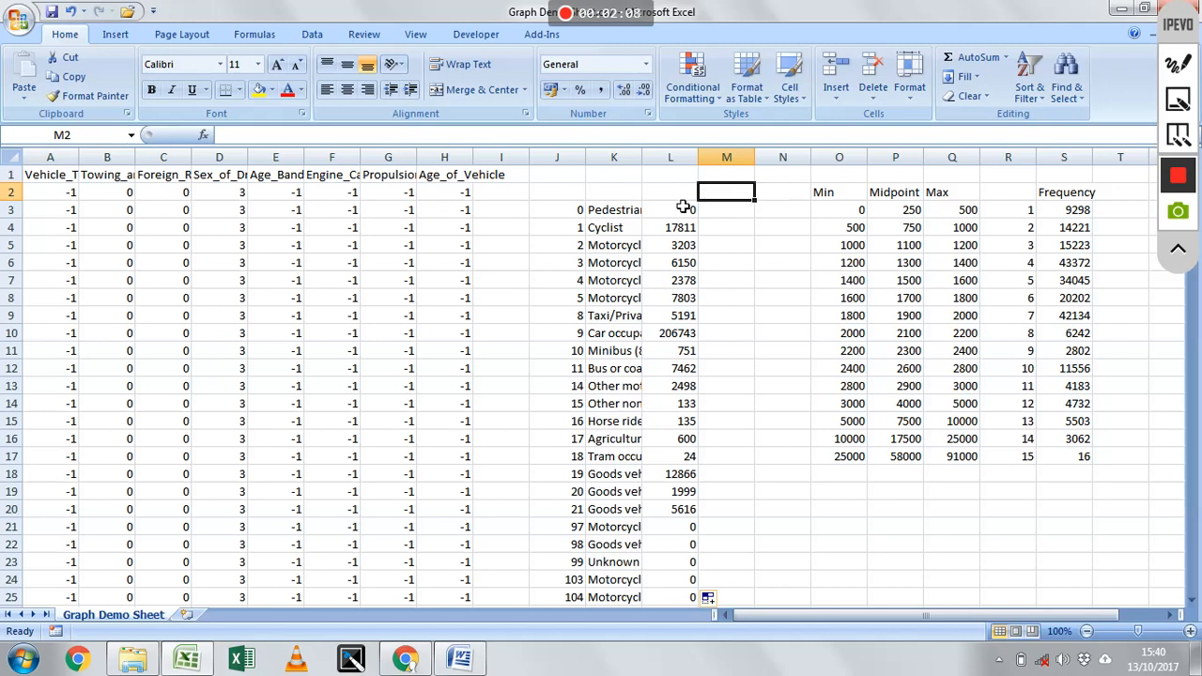
Insert a 2-D clustered column chart of the counts in L3:L20 and move it clear of the vehicle-type table
click(674, 216)
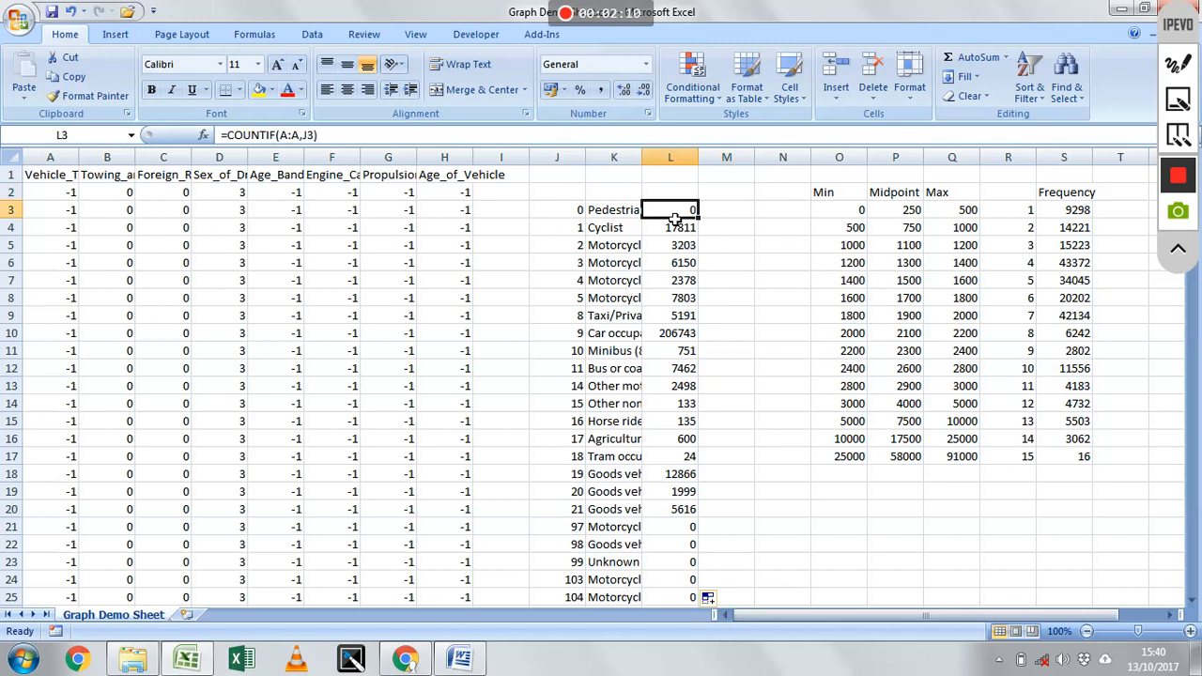
drag(675, 218, 675, 220)
key(ctrl+shift+Down)
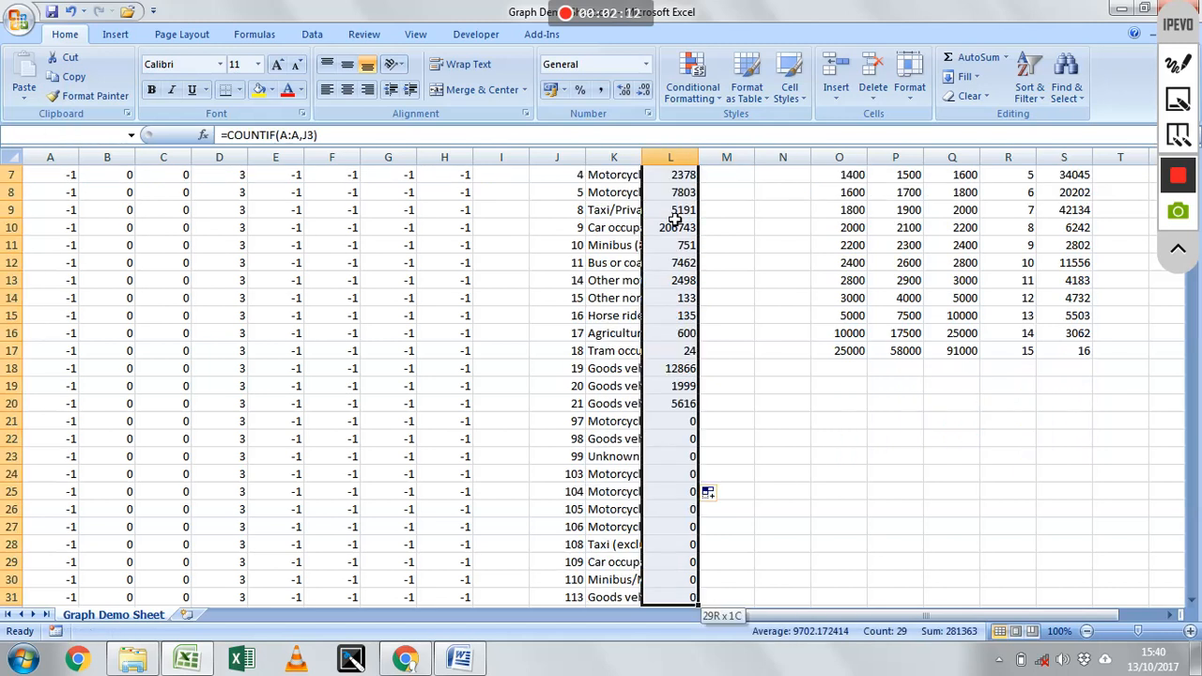
key(shift+Up)
key(shift+Up)
key(shift+Up)
key(shift+Up)
key(shift+Up)
key(shift+Up)
key(shift+Up)
key(shift+Up)
key(shift+Up)
key(shift+Up)
key(shift+Up)
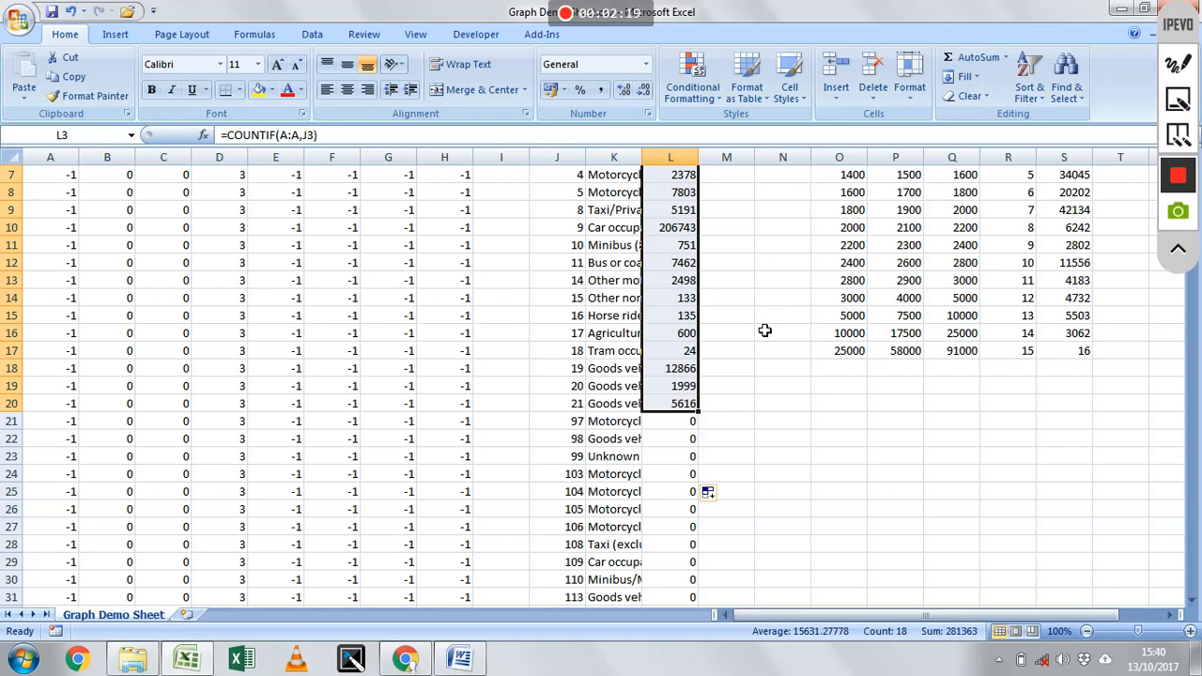
scroll(765, 331, up, 2)
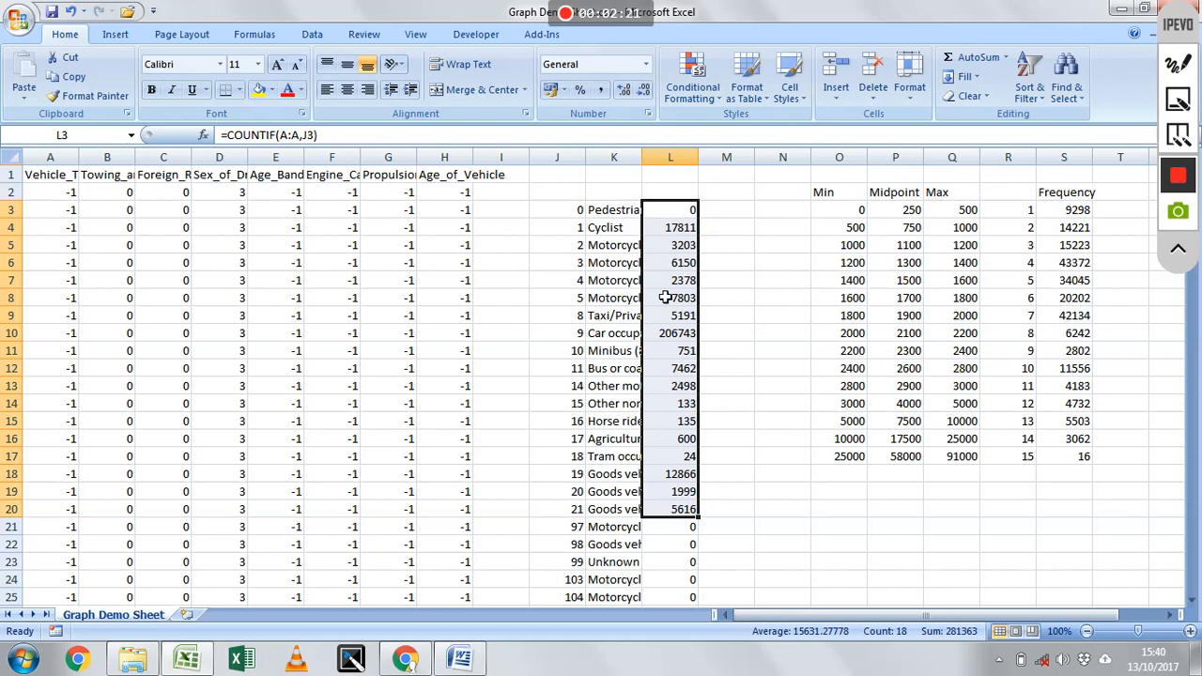
click(130, 39)
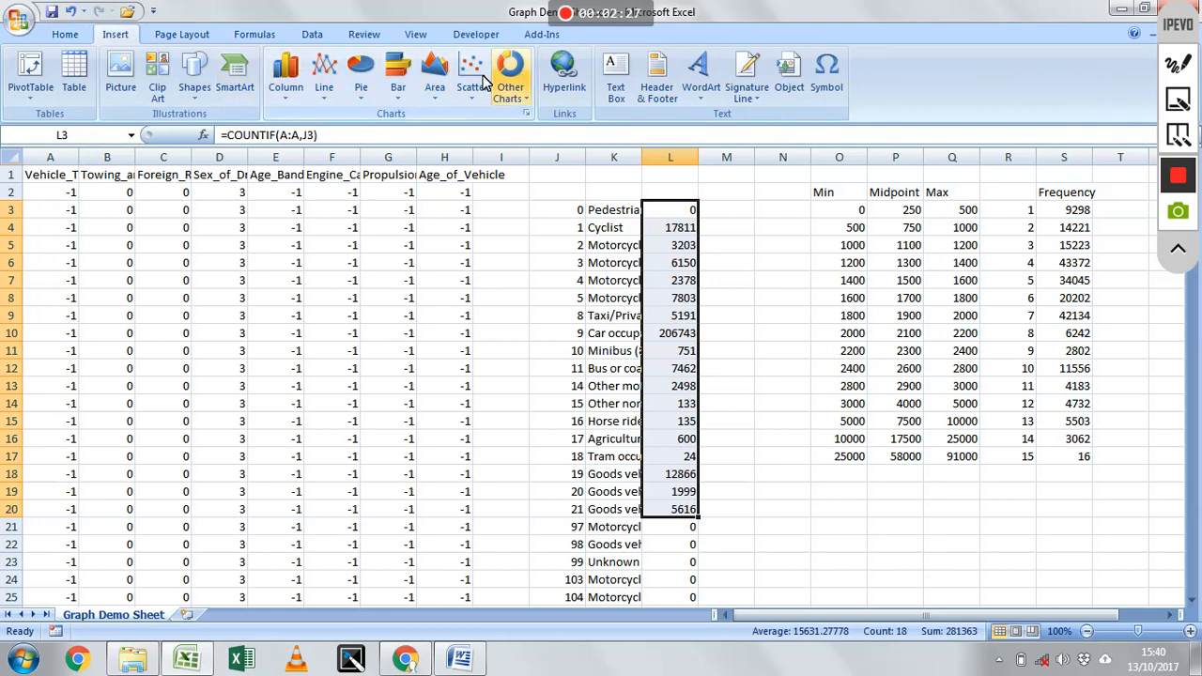
click(286, 71)
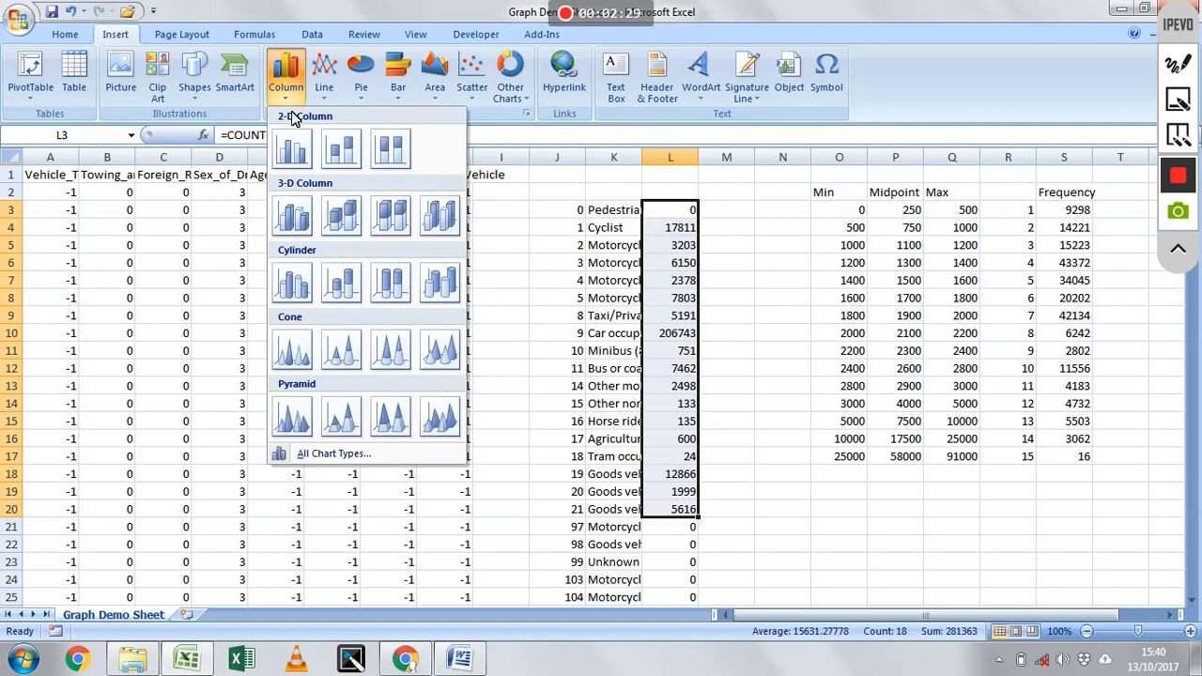
click(310, 148)
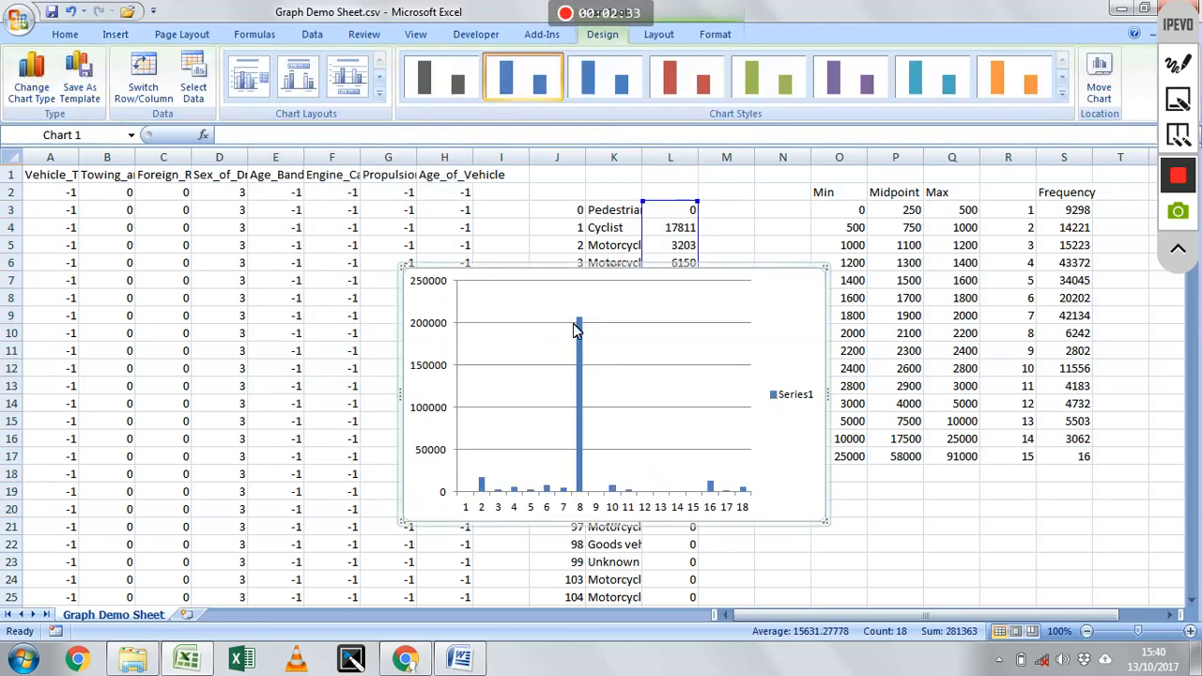
drag(805, 287, 471, 229)
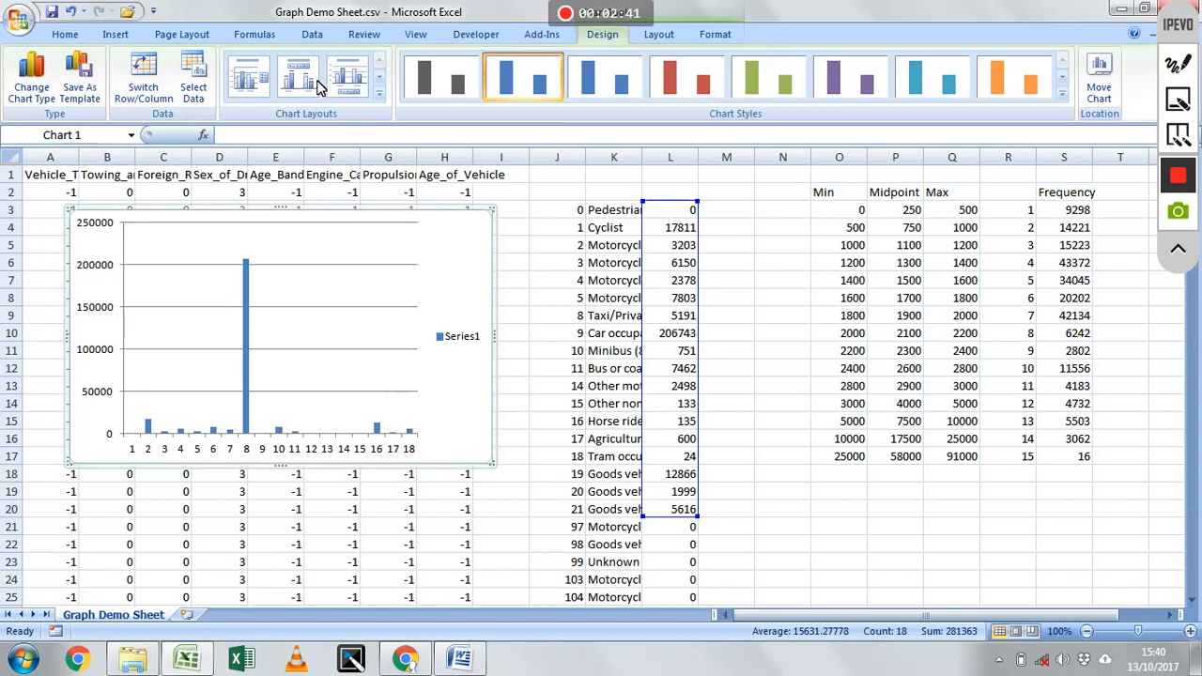
Set the chart's horizontal category labels to the vehicle-type names in K3:K20
click(313, 35)
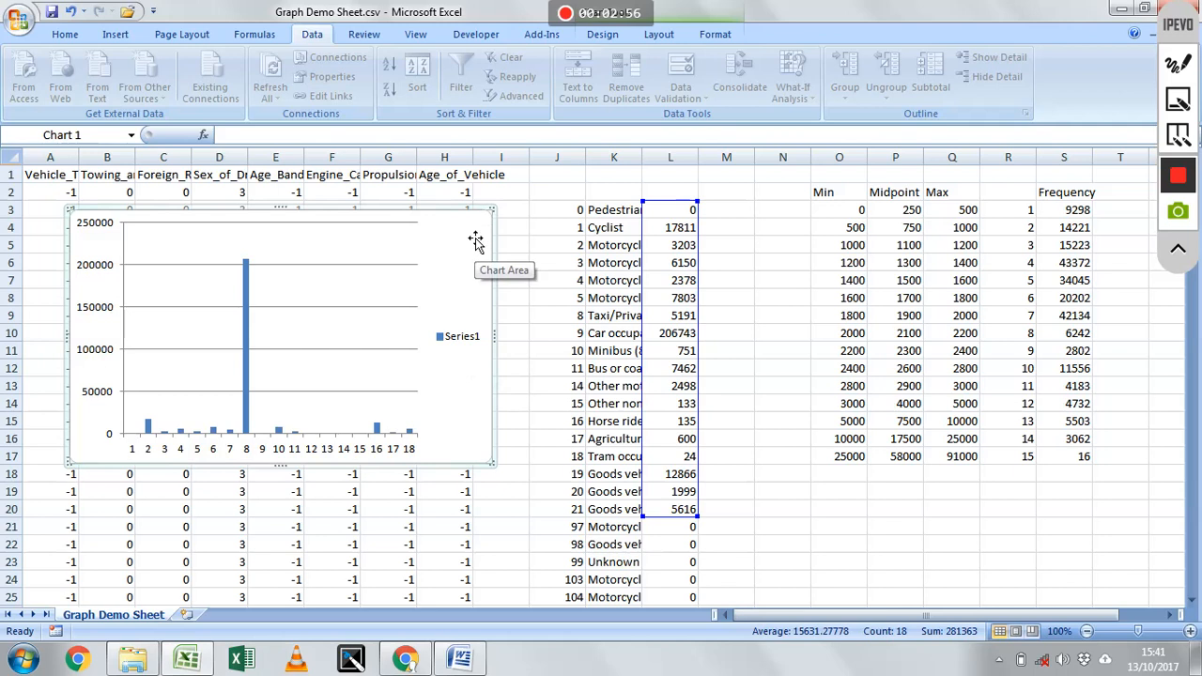
right_click(381, 293)
click(414, 357)
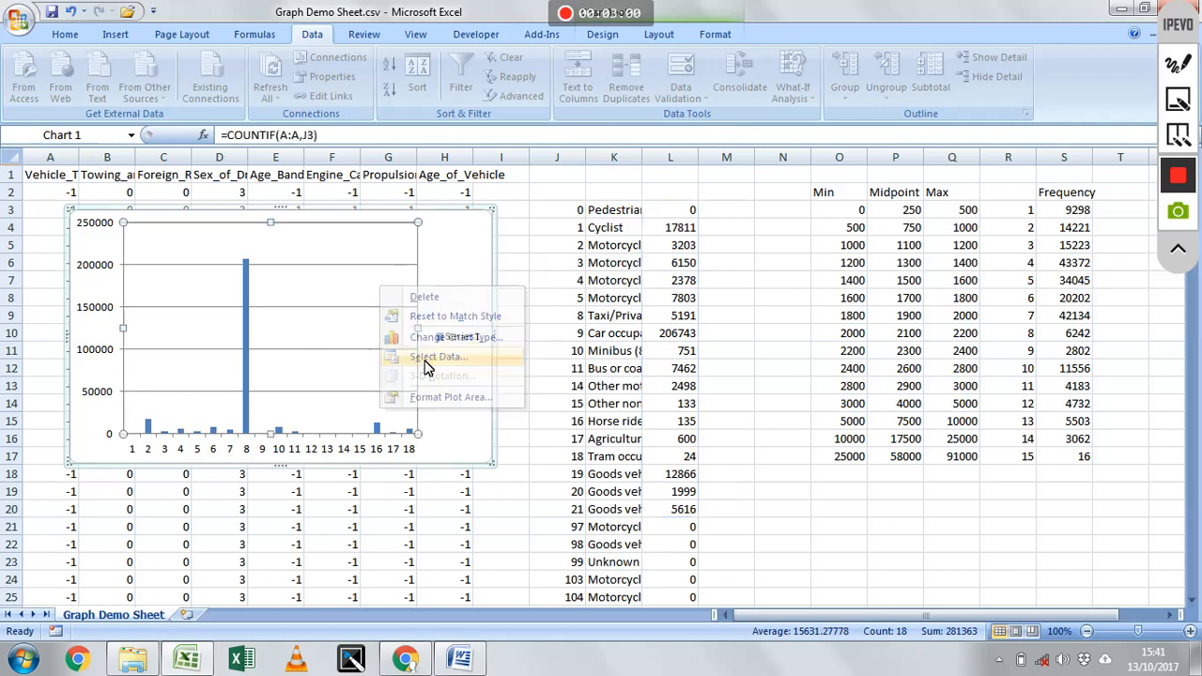
click(655, 224)
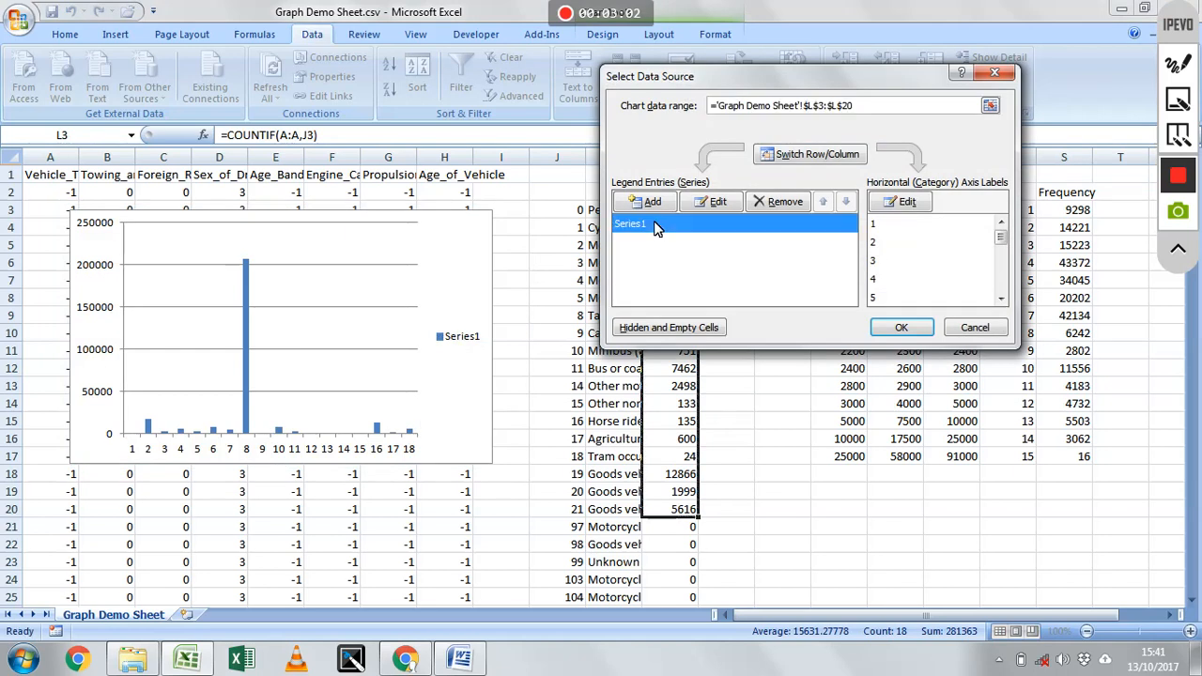
click(902, 203)
drag(852, 181, 893, 151)
drag(619, 218, 628, 509)
click(889, 197)
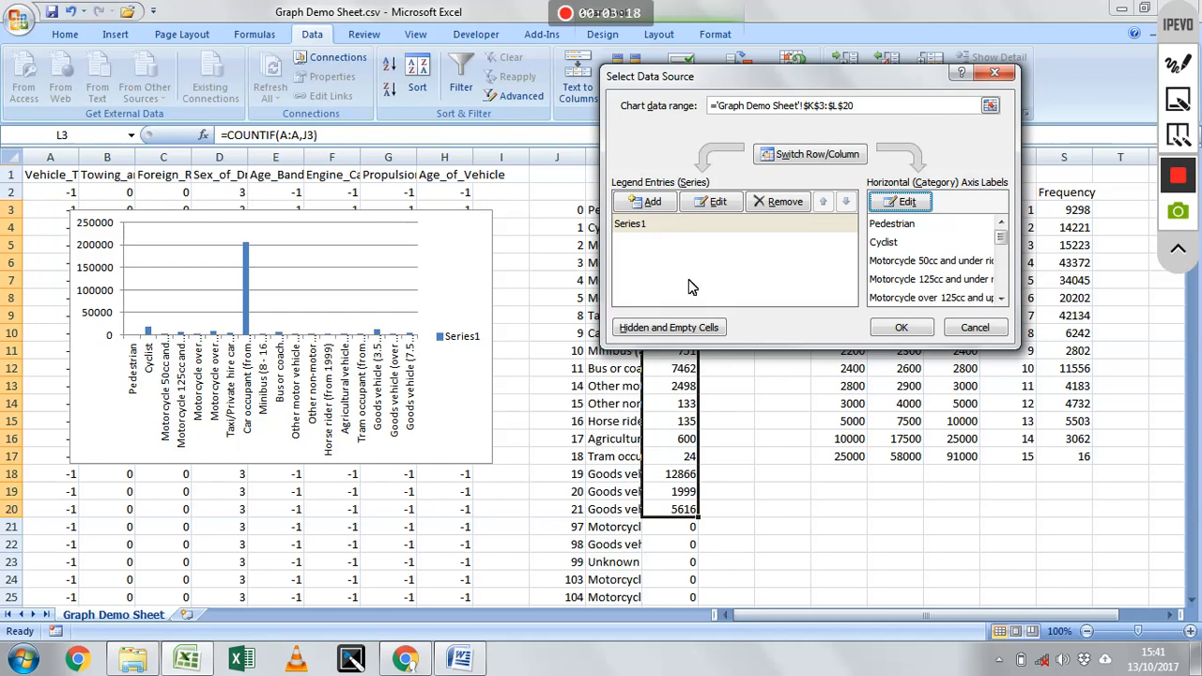
click(902, 329)
Move the column chart to its own new sheet named Chart1
click(452, 307)
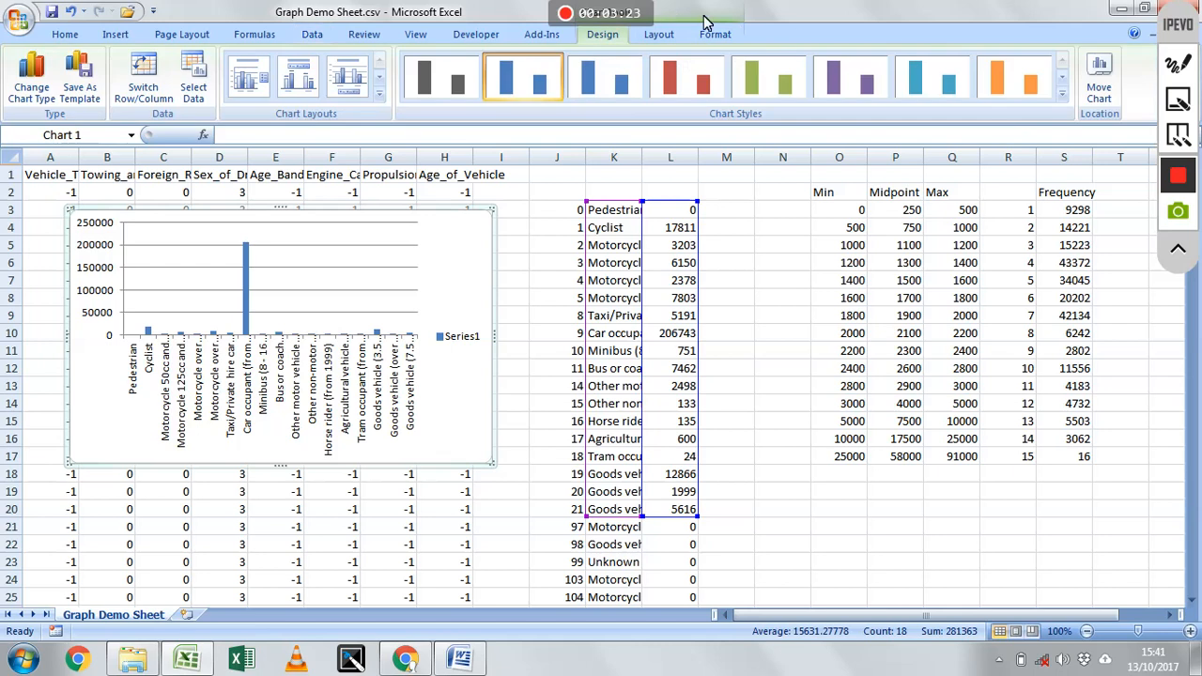
click(1097, 77)
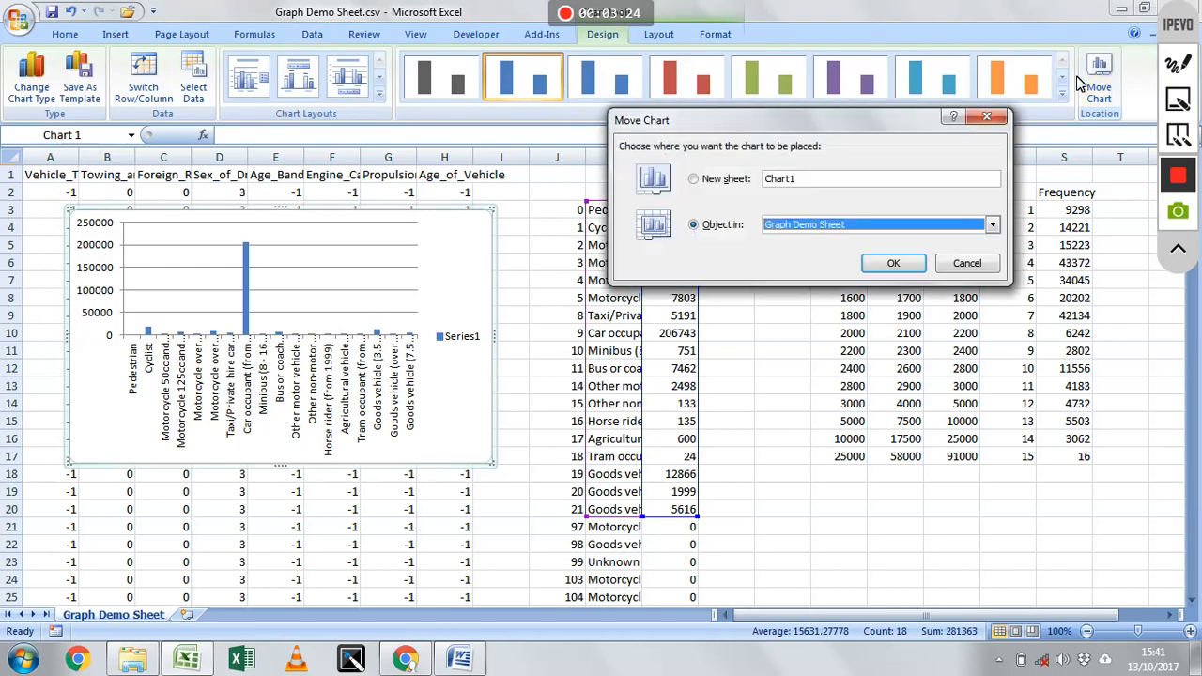
click(734, 181)
click(893, 263)
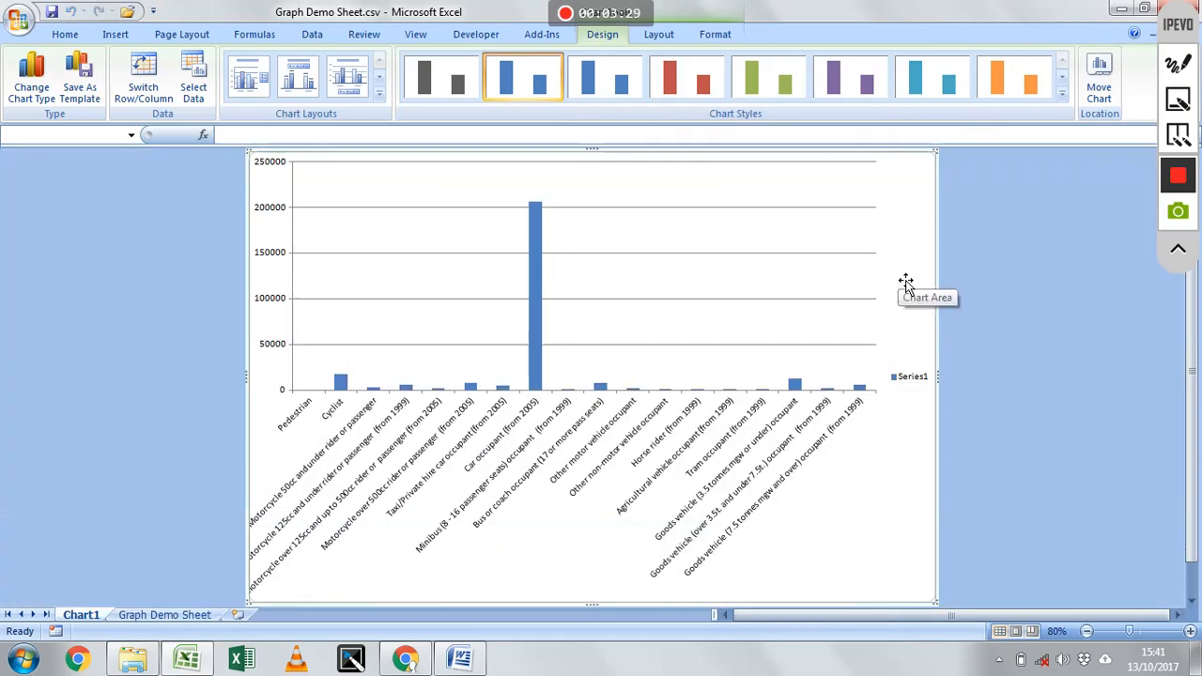
Delete the horizontal gridlines and the Series1 legend from the chart
click(635, 346)
key(Delete)
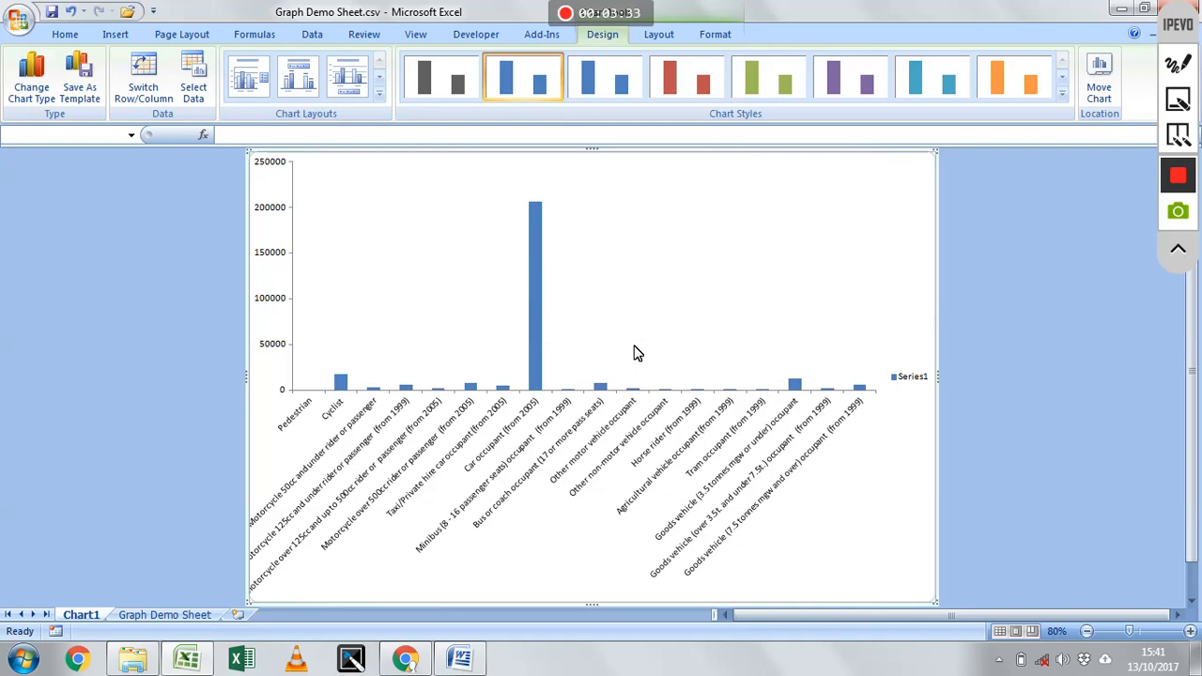
click(660, 35)
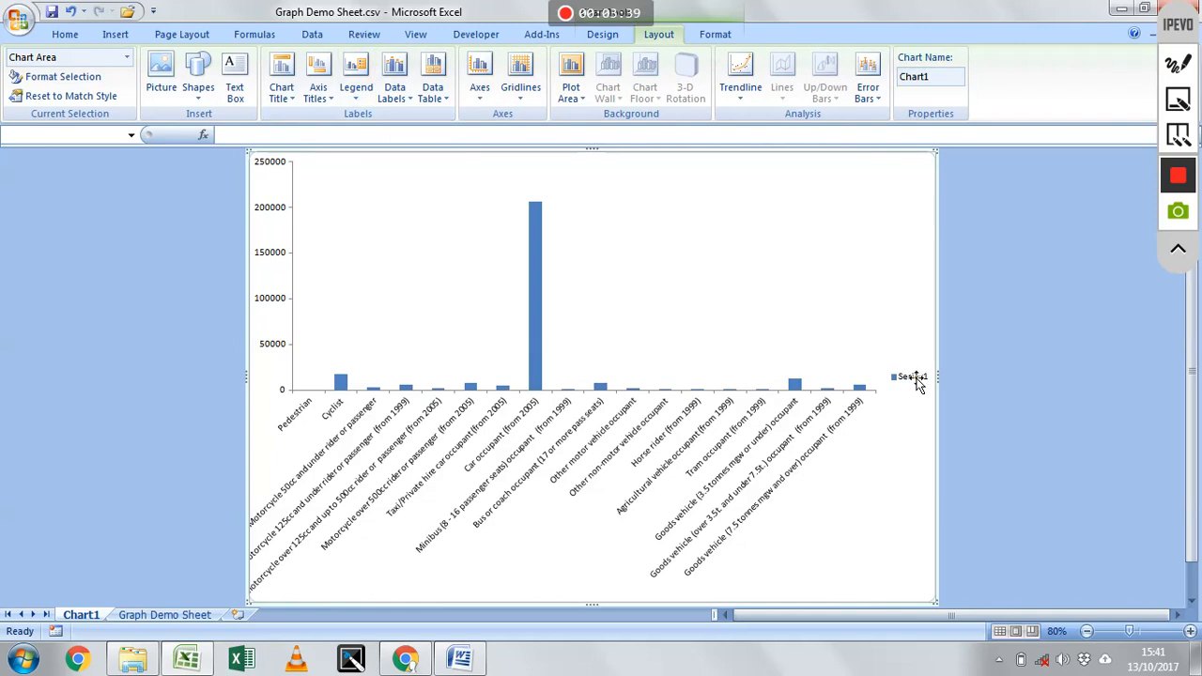
click(909, 383)
key(Delete)
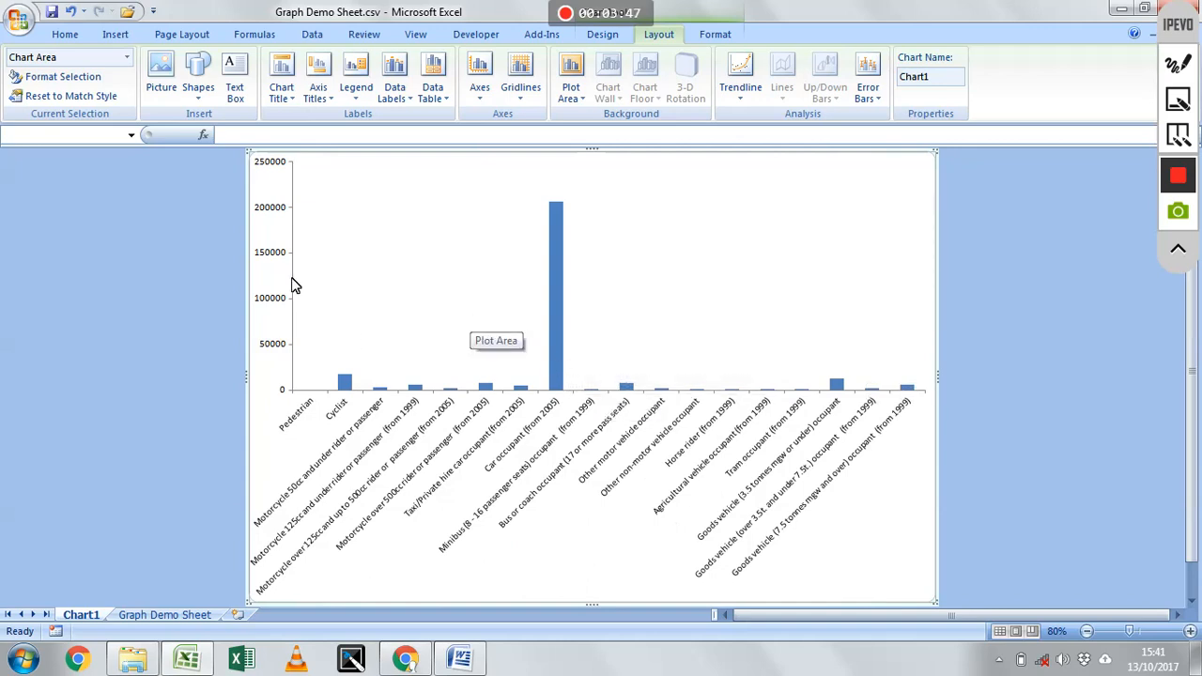
Format the chart's vertical value axis with a logarithmic scale of base 10
mouse_move(558, 212)
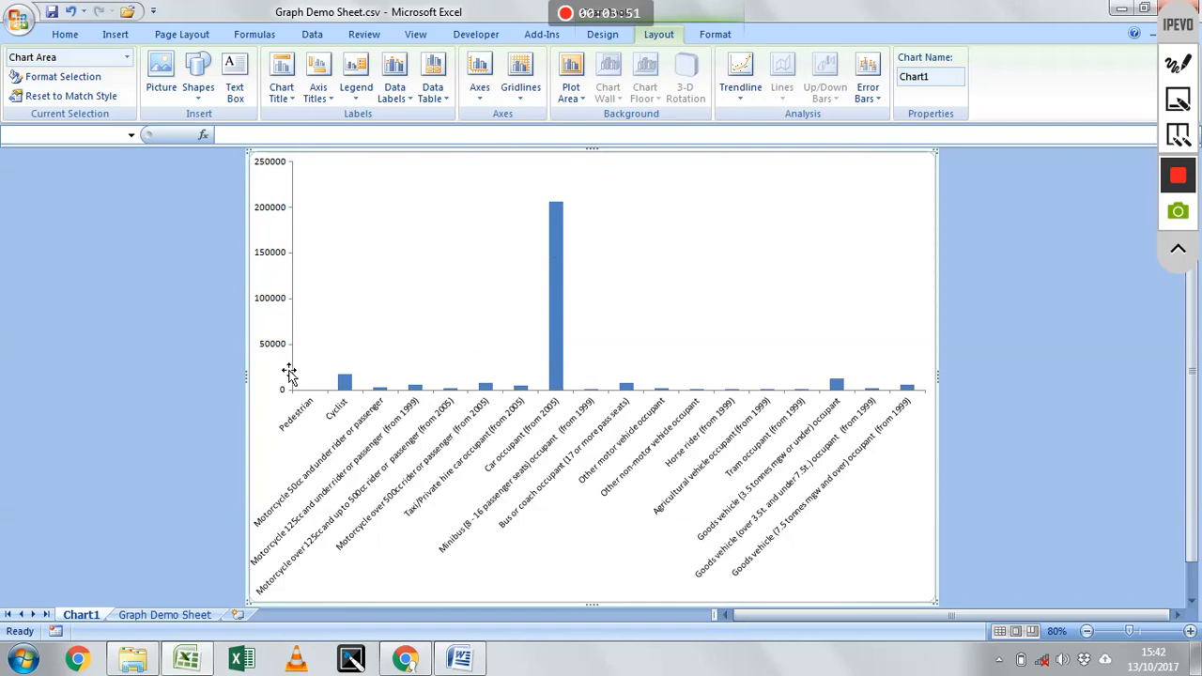
click(268, 350)
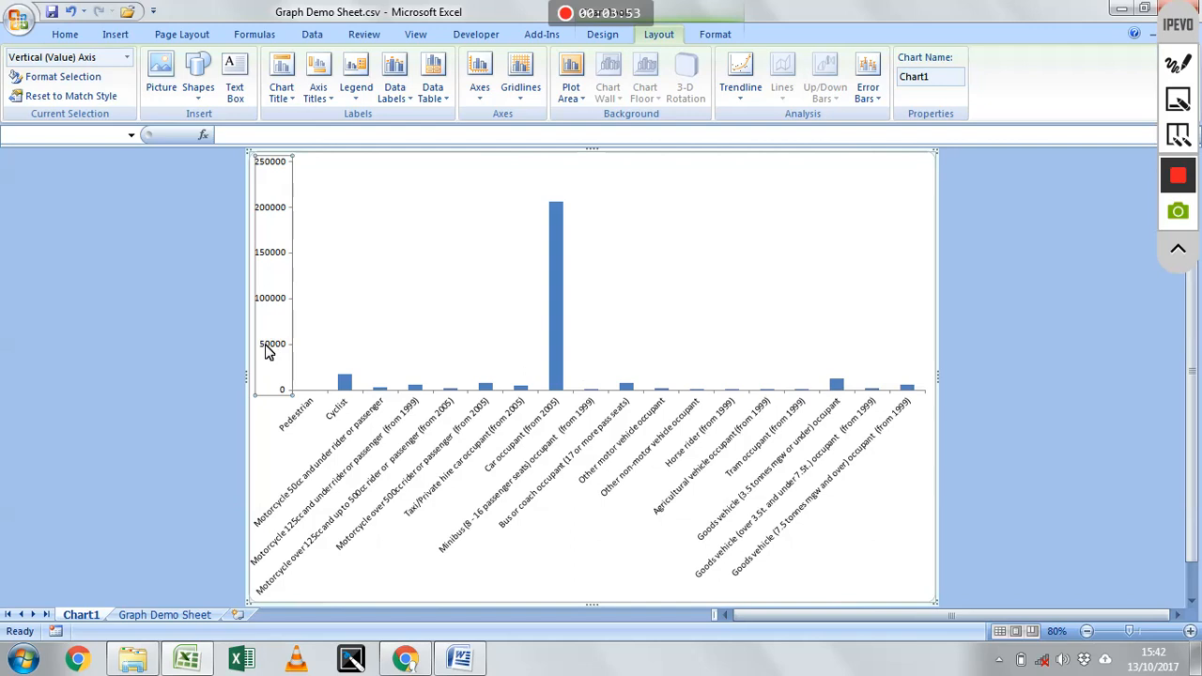
right_click(268, 349)
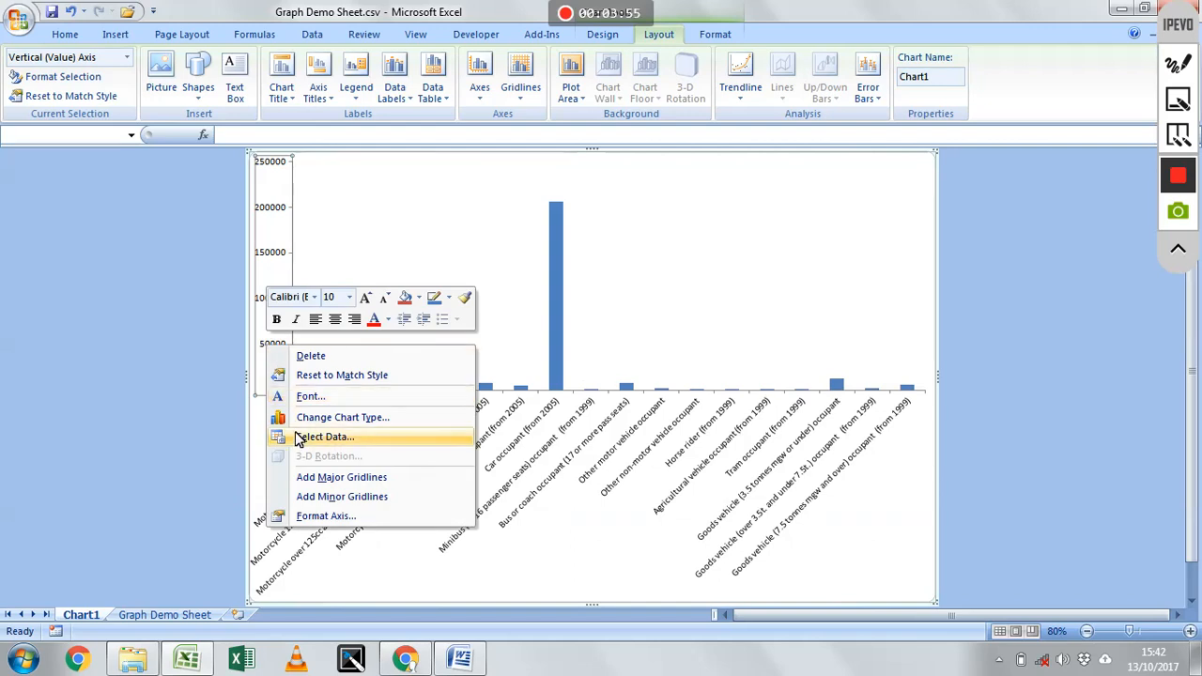
click(312, 517)
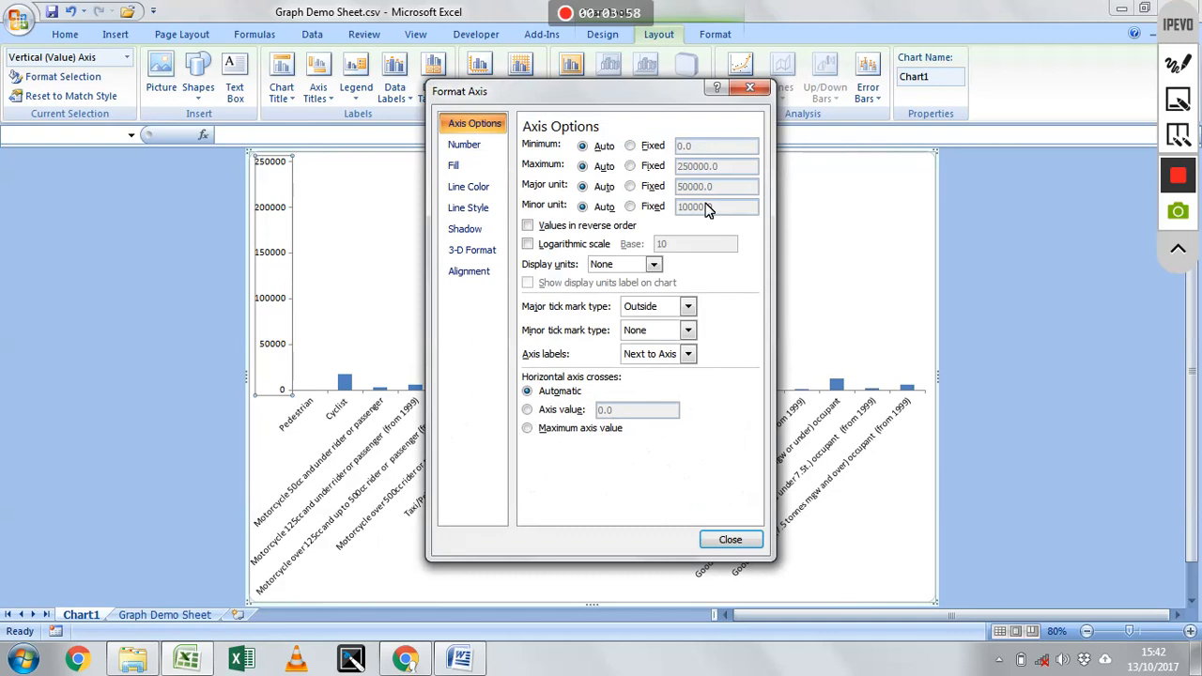
click(596, 246)
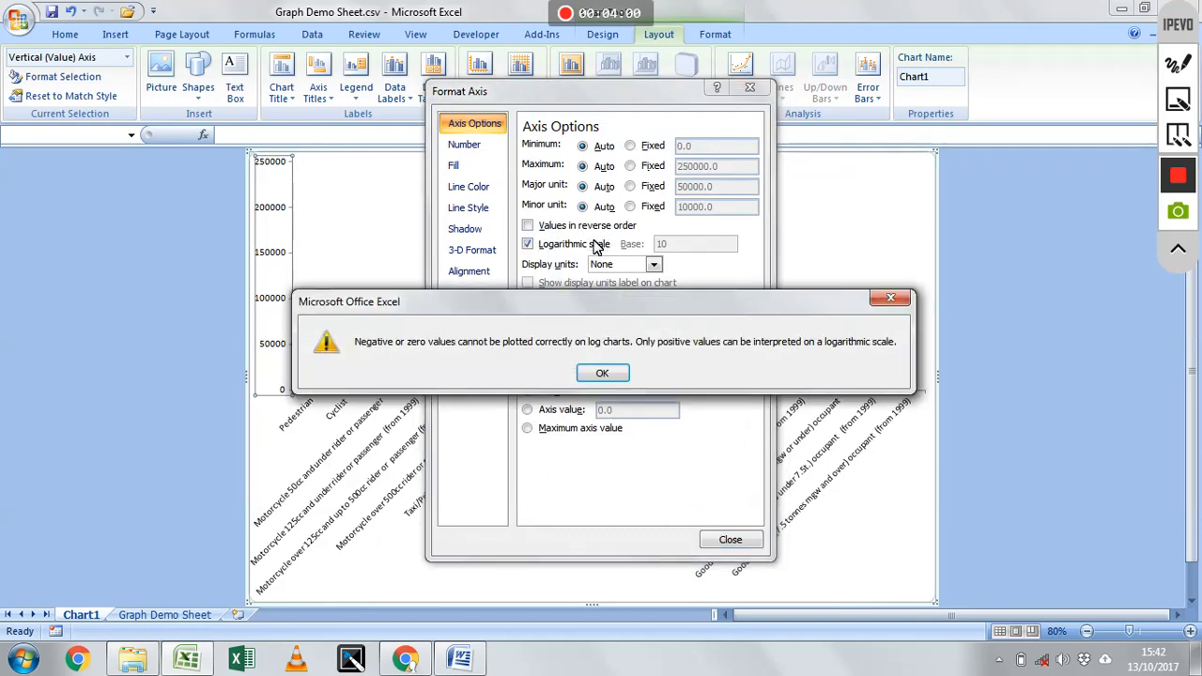
click(602, 371)
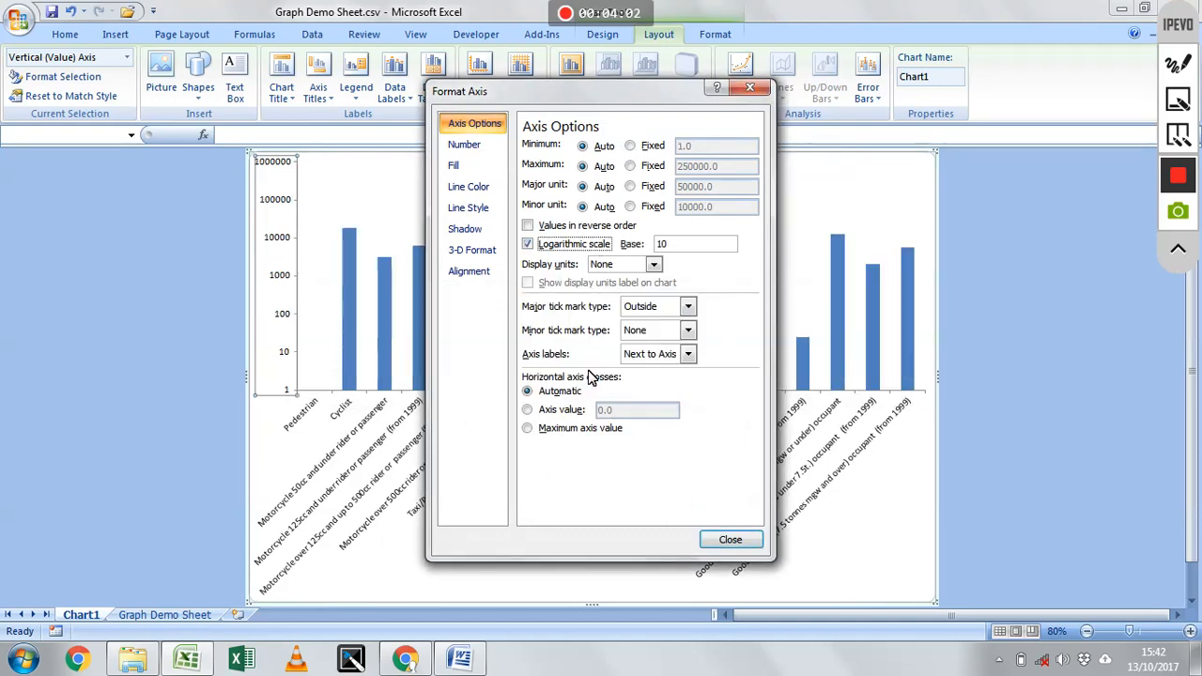
drag(556, 94, 3, 210)
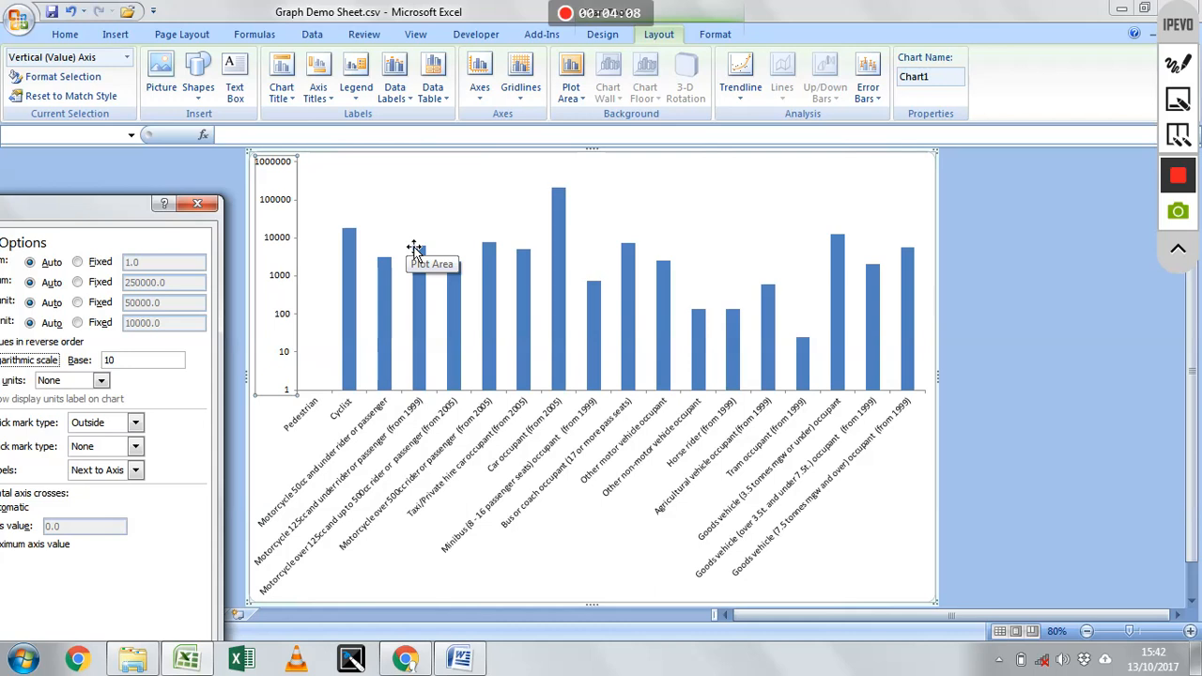
click(199, 204)
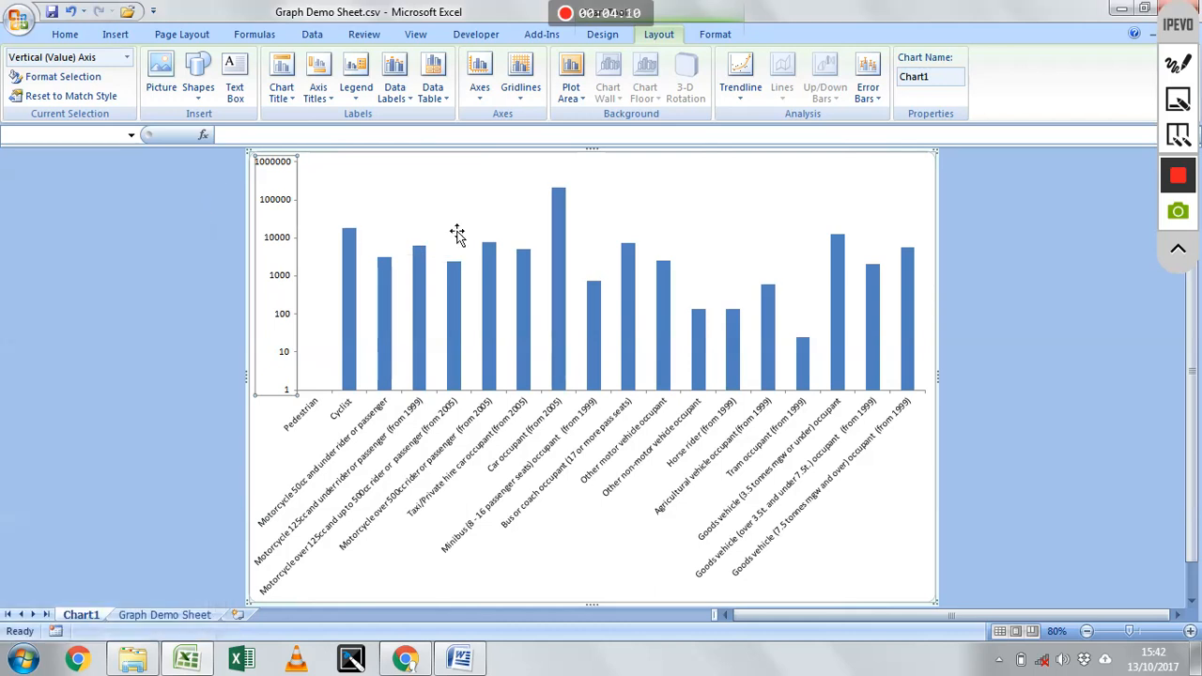
Apply the greyscale chart style to the column chart
mouse_move(586, 363)
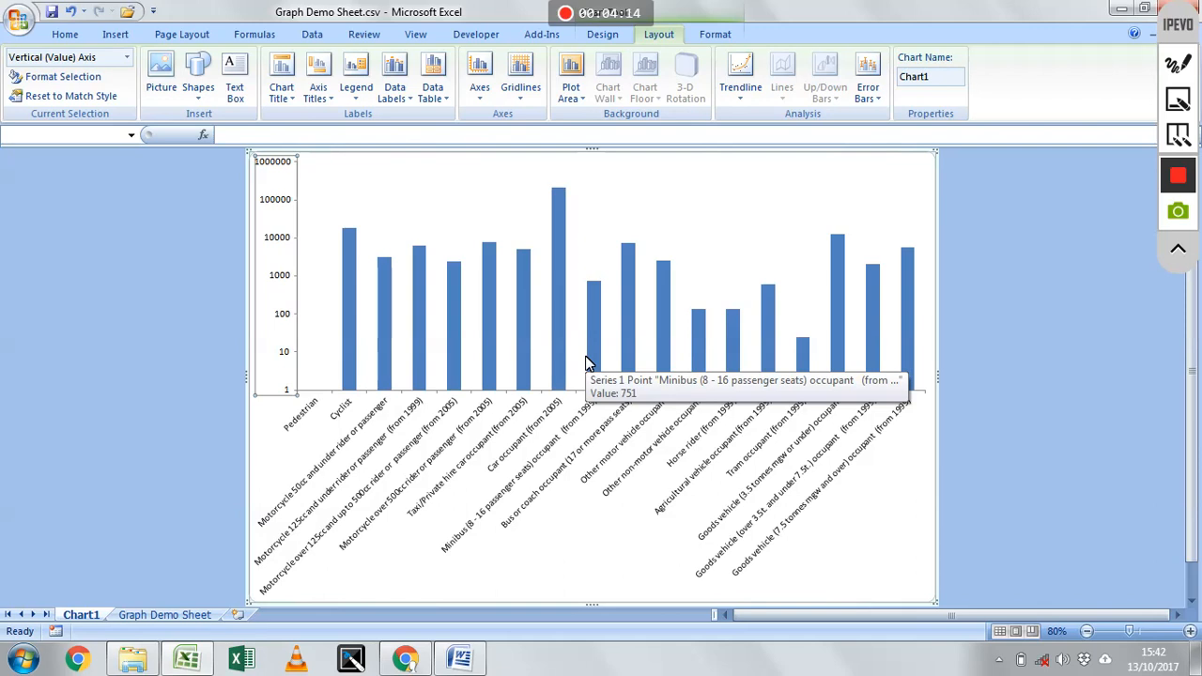
click(594, 340)
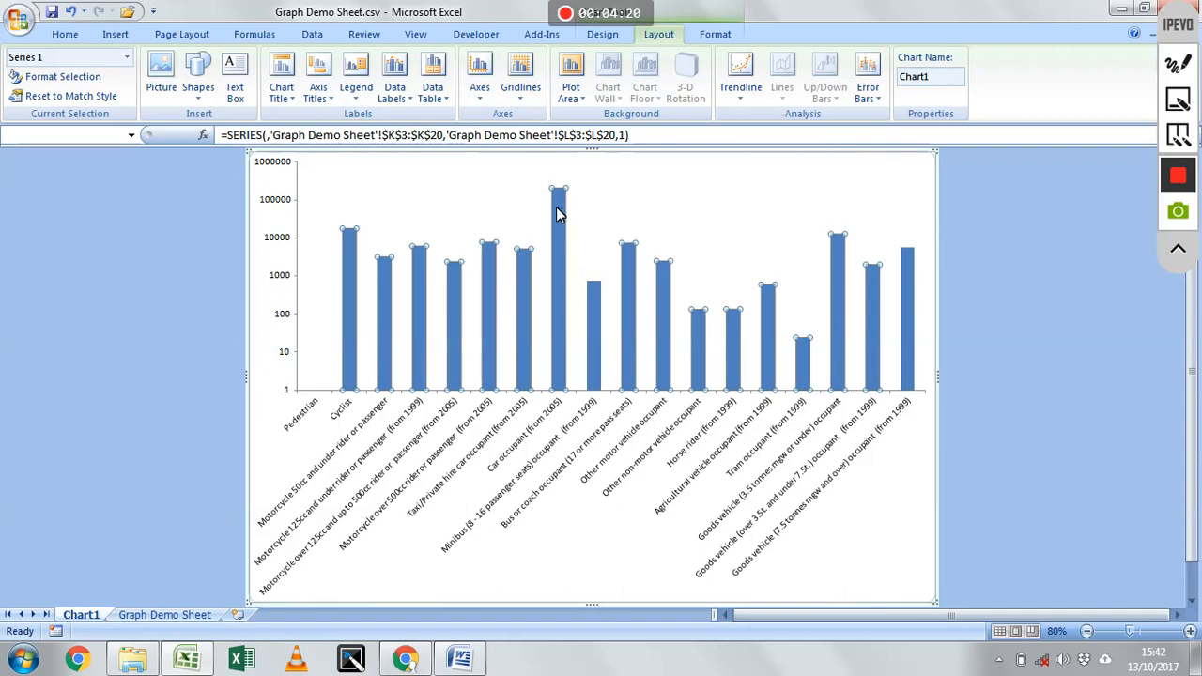
mouse_move(558, 214)
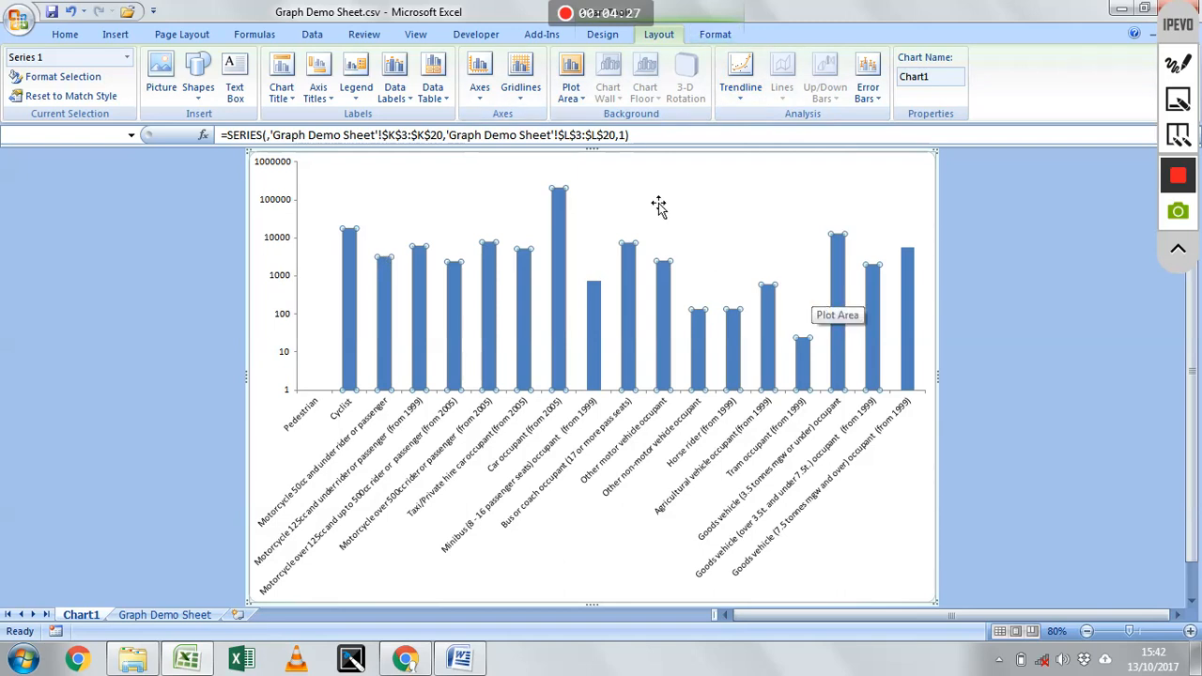
click(606, 37)
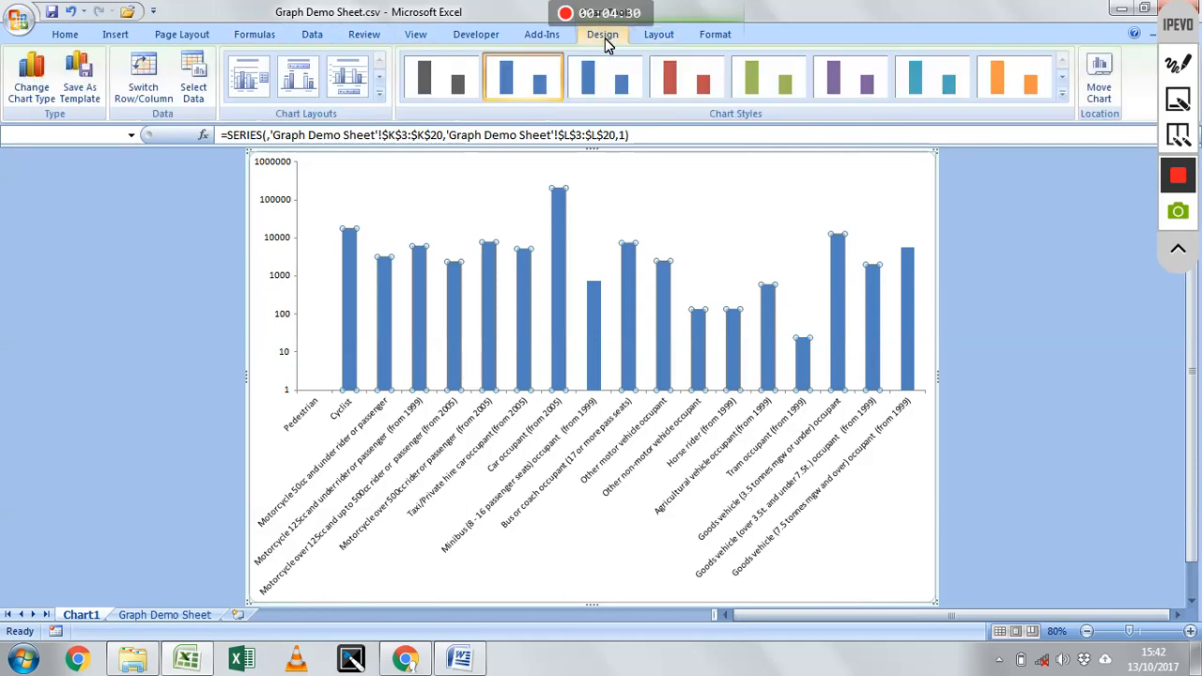
click(442, 89)
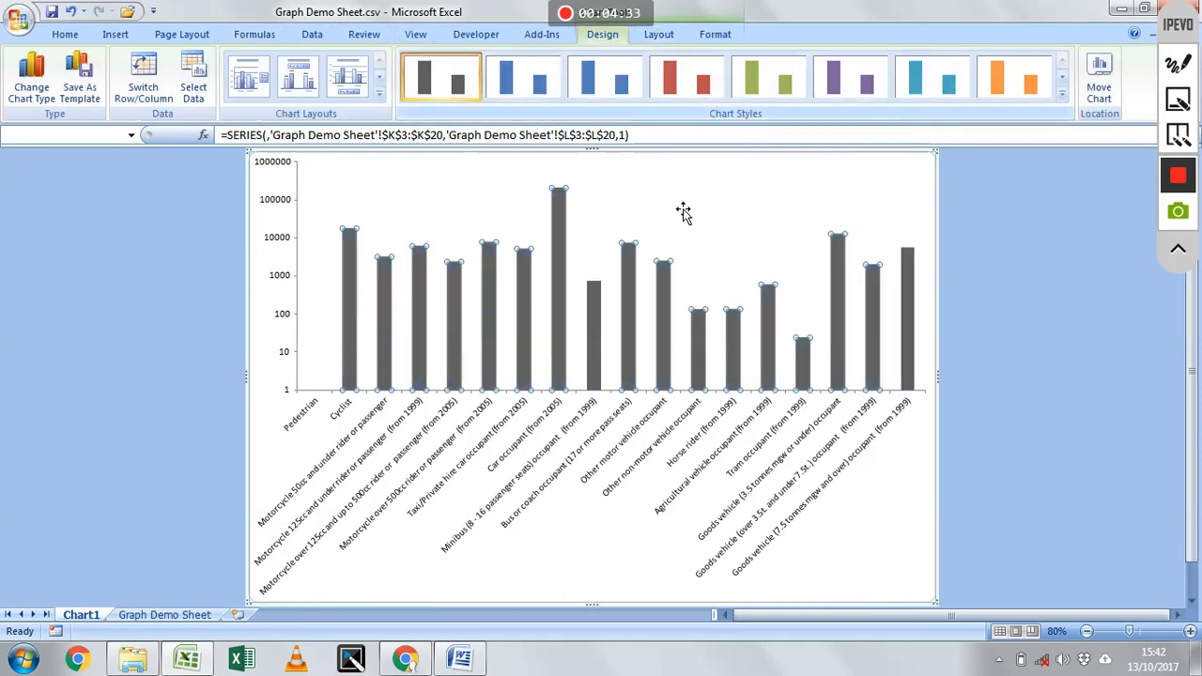
click(962, 302)
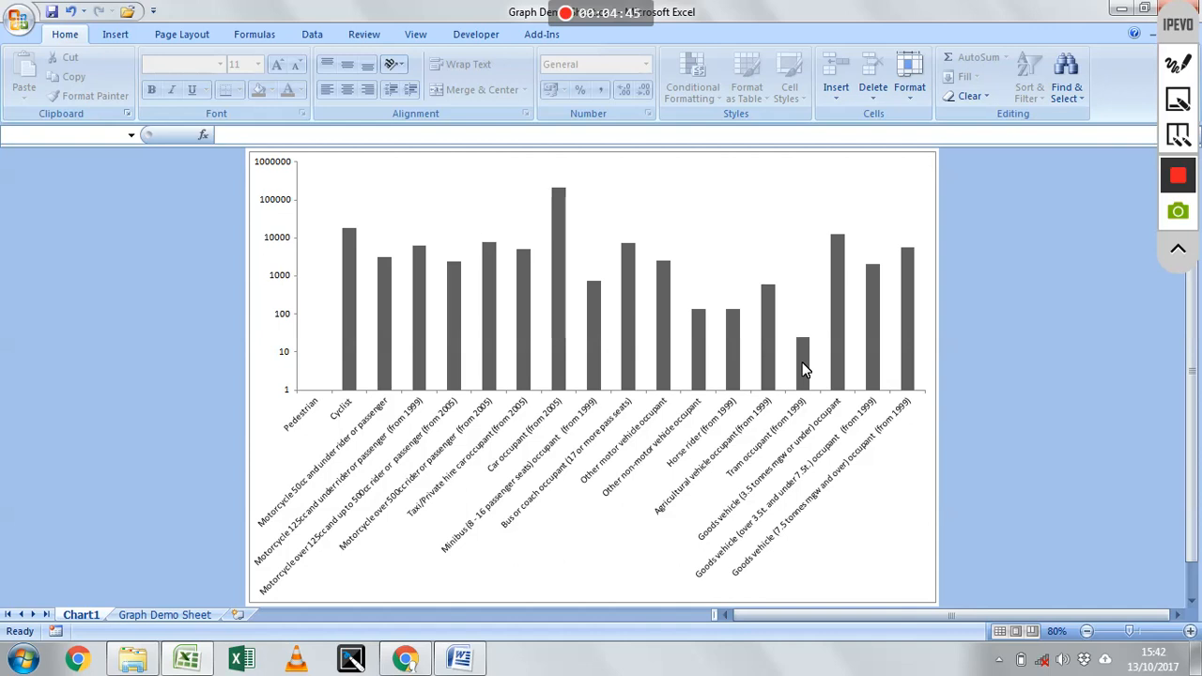
Format the column series with a solid black fill
click(776, 343)
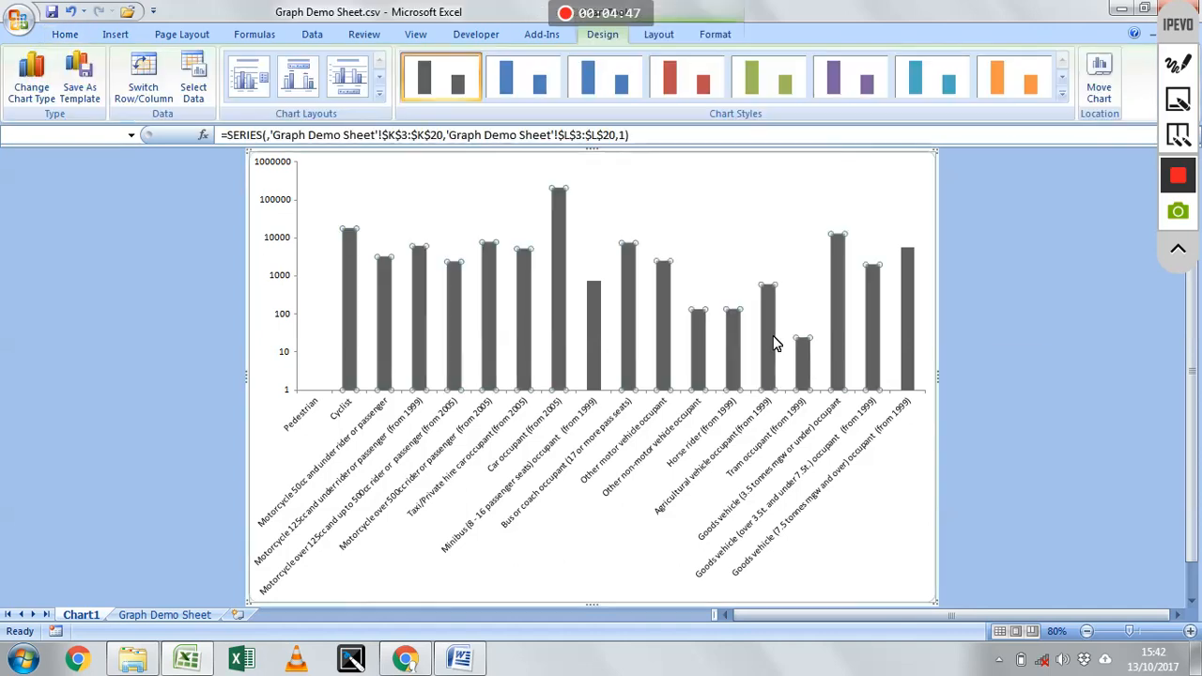
right_click(776, 343)
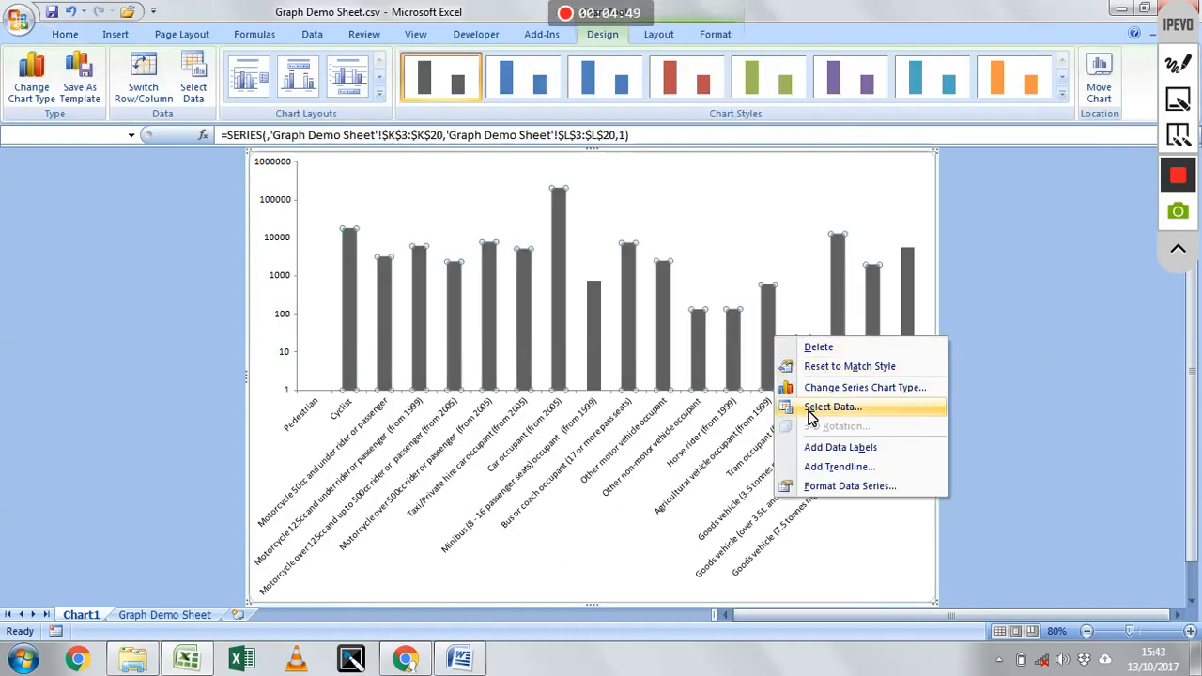
click(839, 488)
drag(61, 206, 315, 129)
click(188, 176)
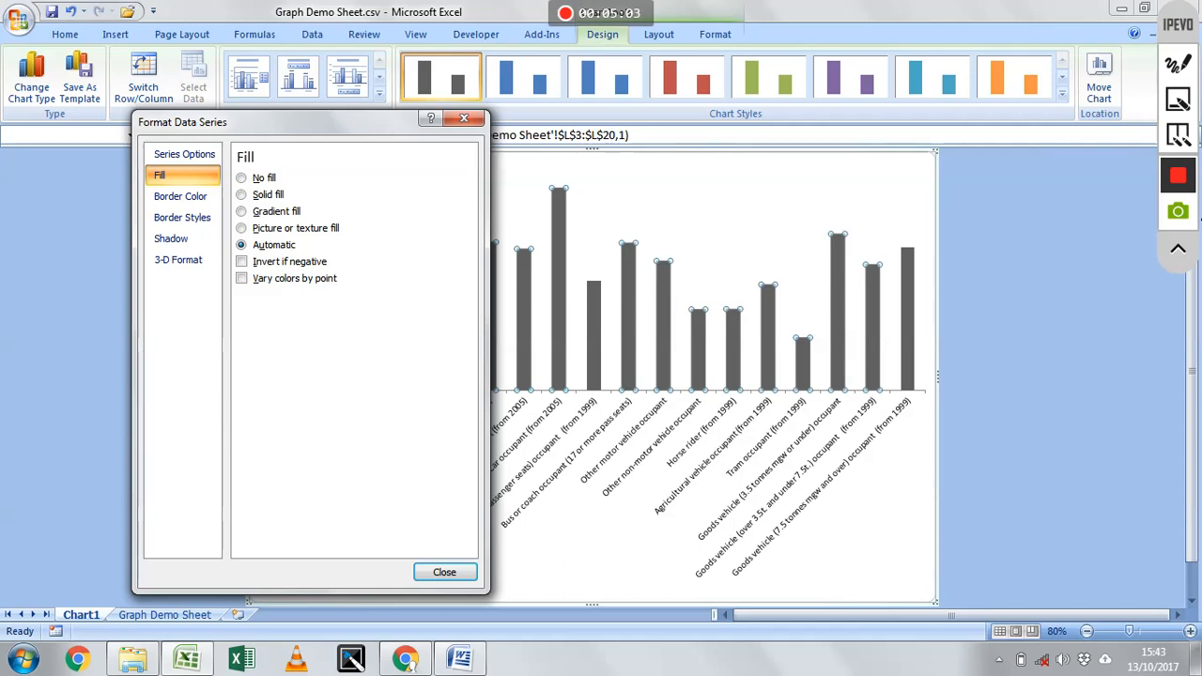
click(1179, 251)
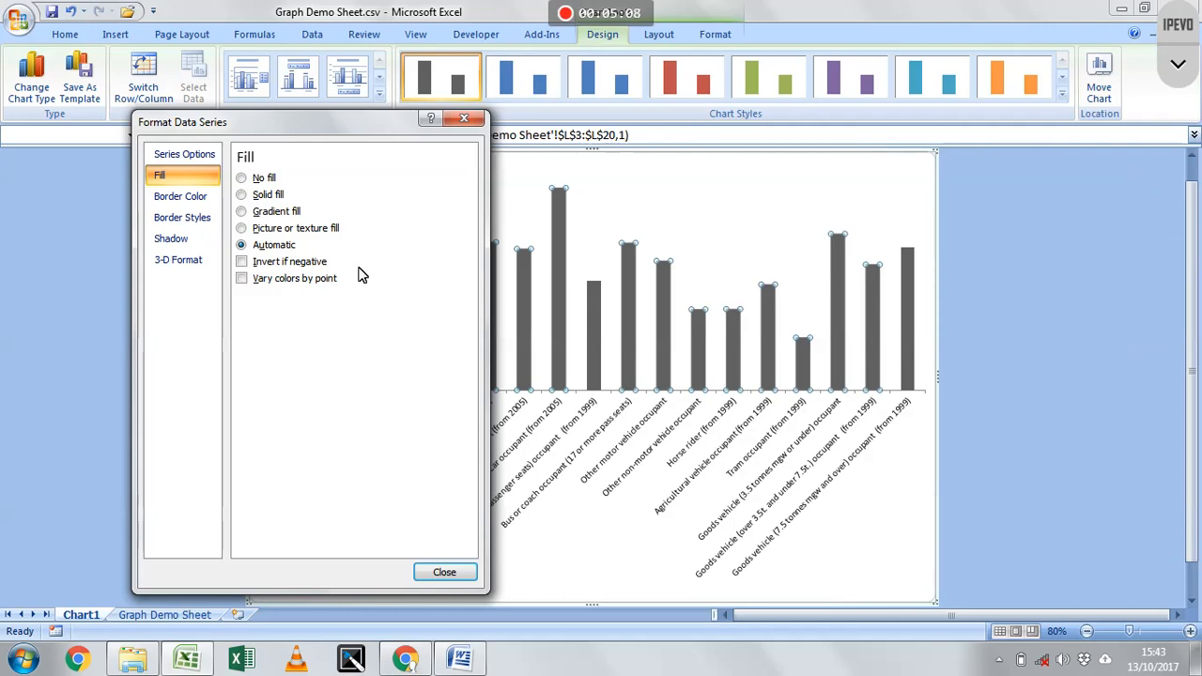
click(267, 195)
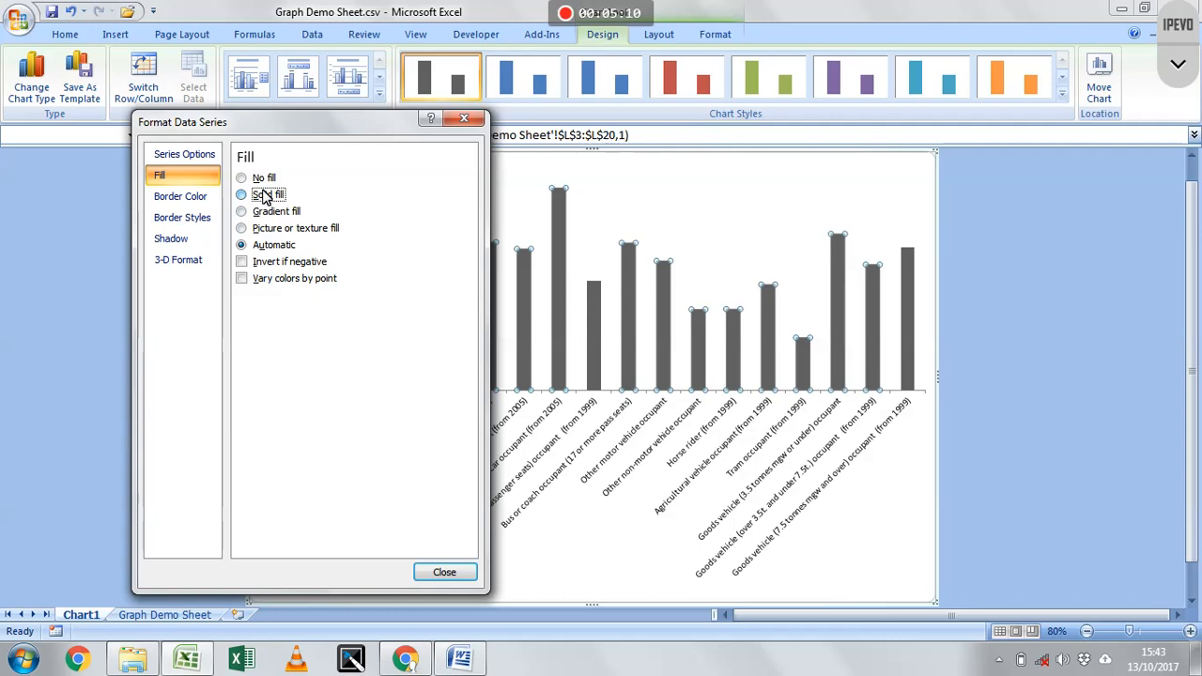
click(315, 300)
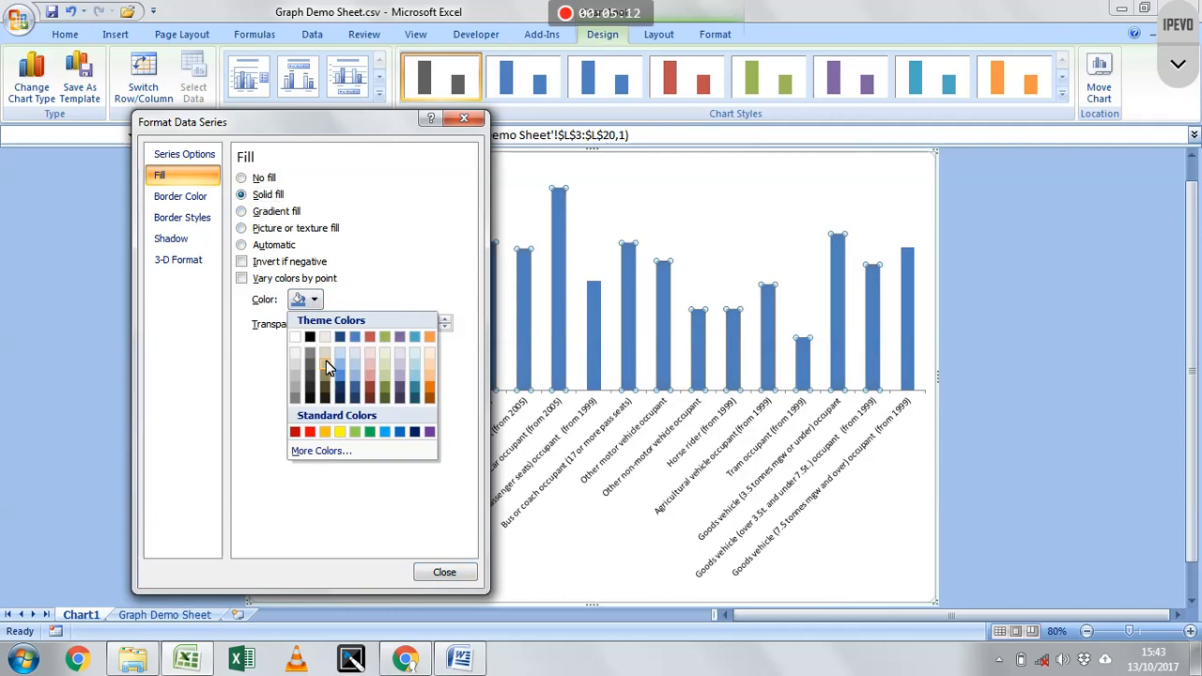
click(312, 341)
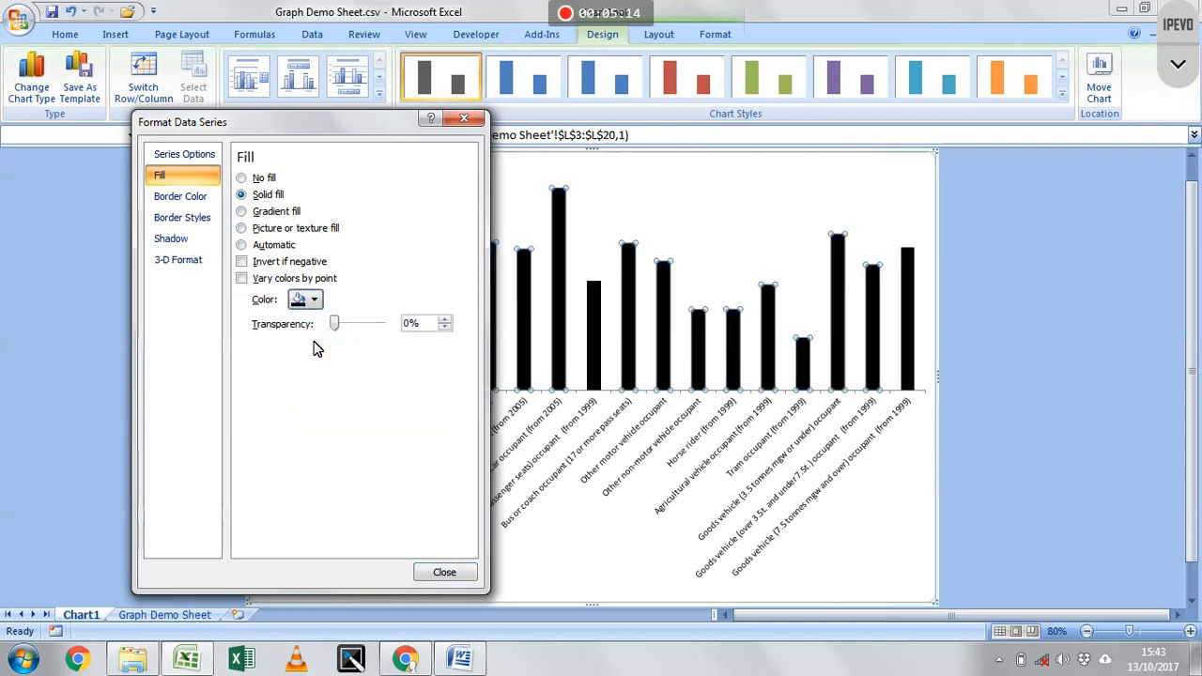
click(440, 574)
click(998, 442)
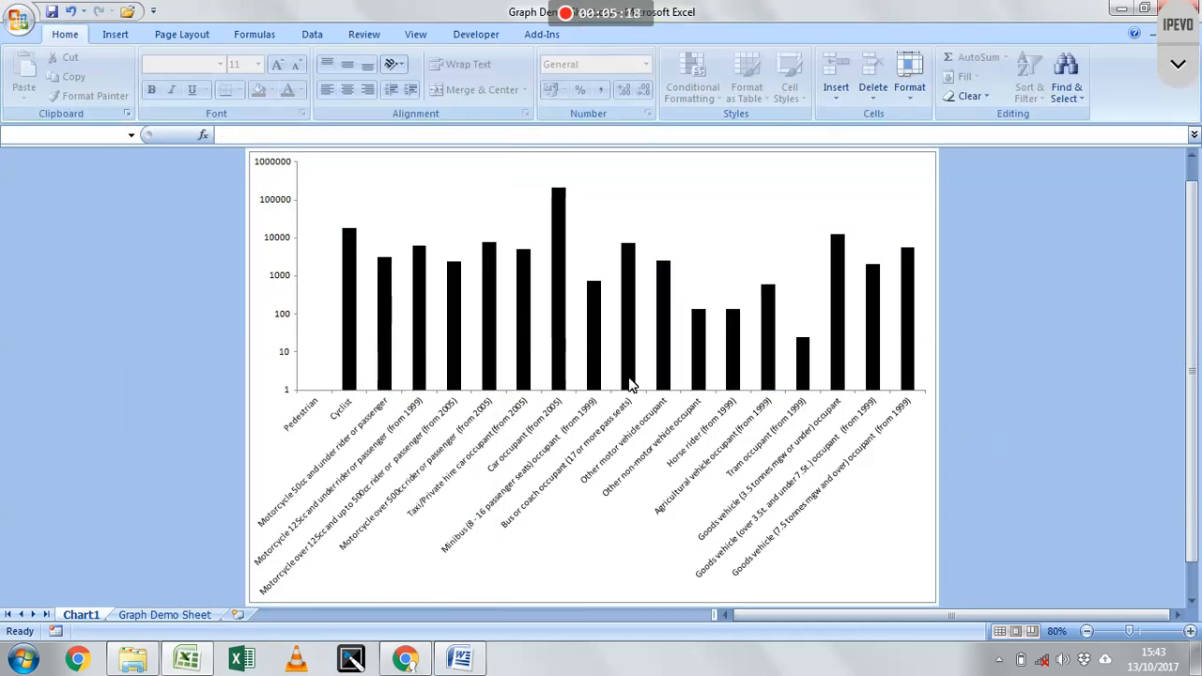
Add a title below the horizontal axis and a rotated title for the vertical axis
click(532, 216)
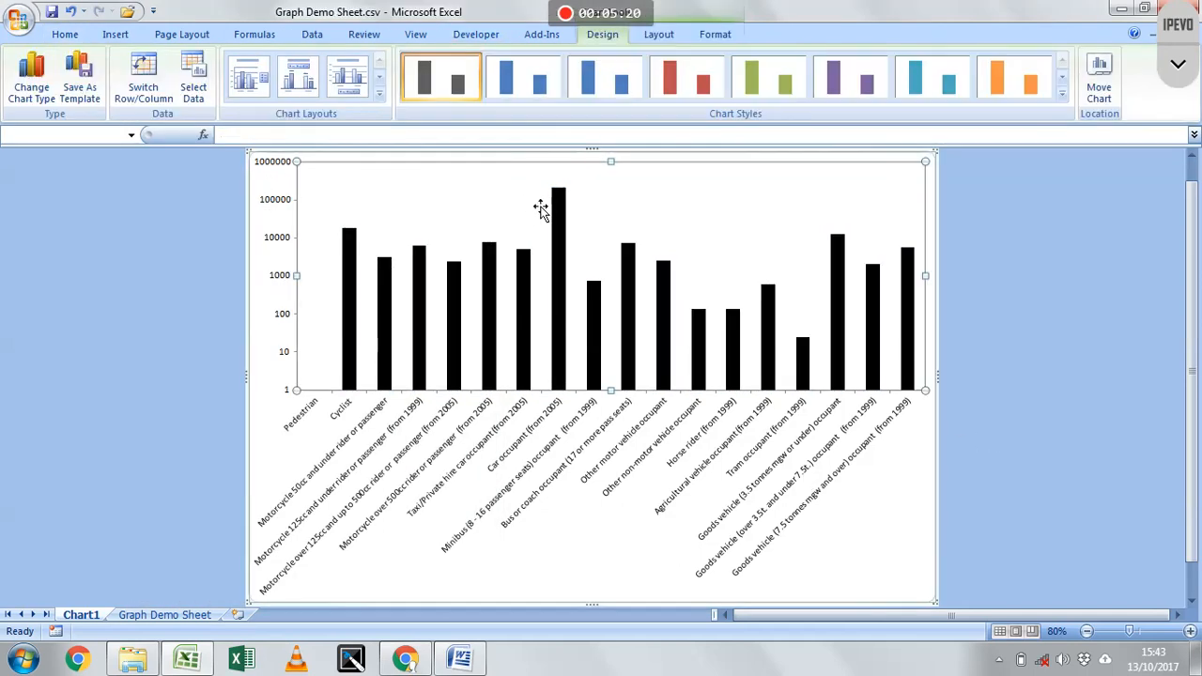
click(669, 36)
click(318, 90)
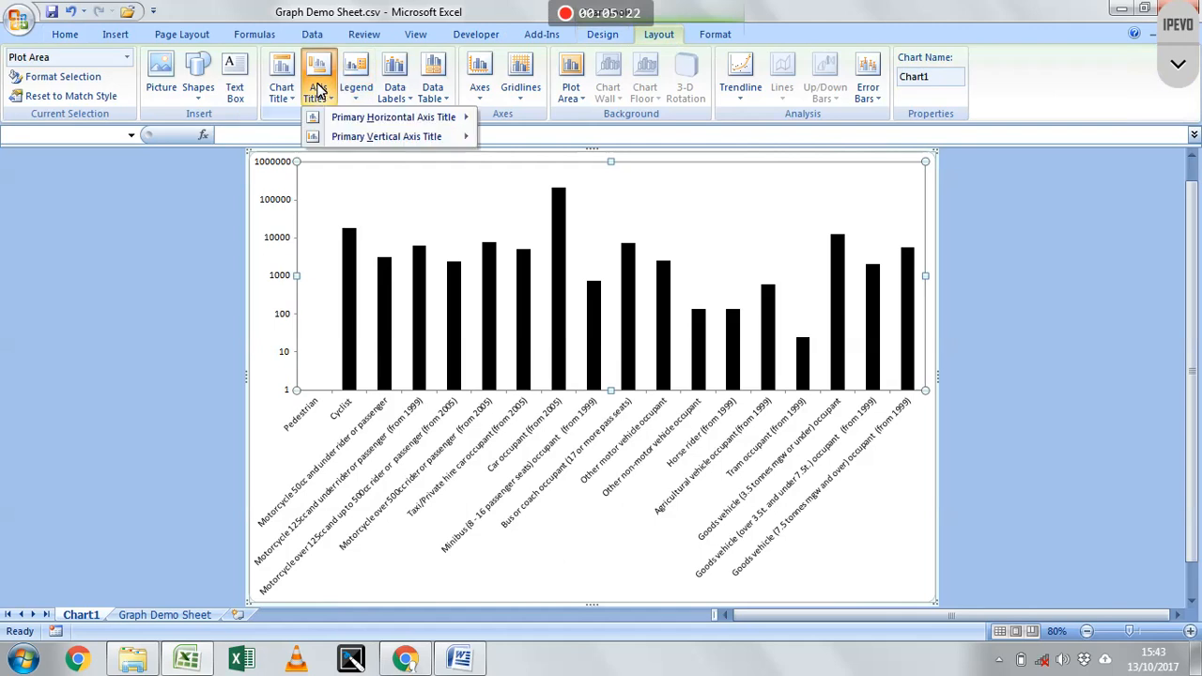
mouse_move(328, 117)
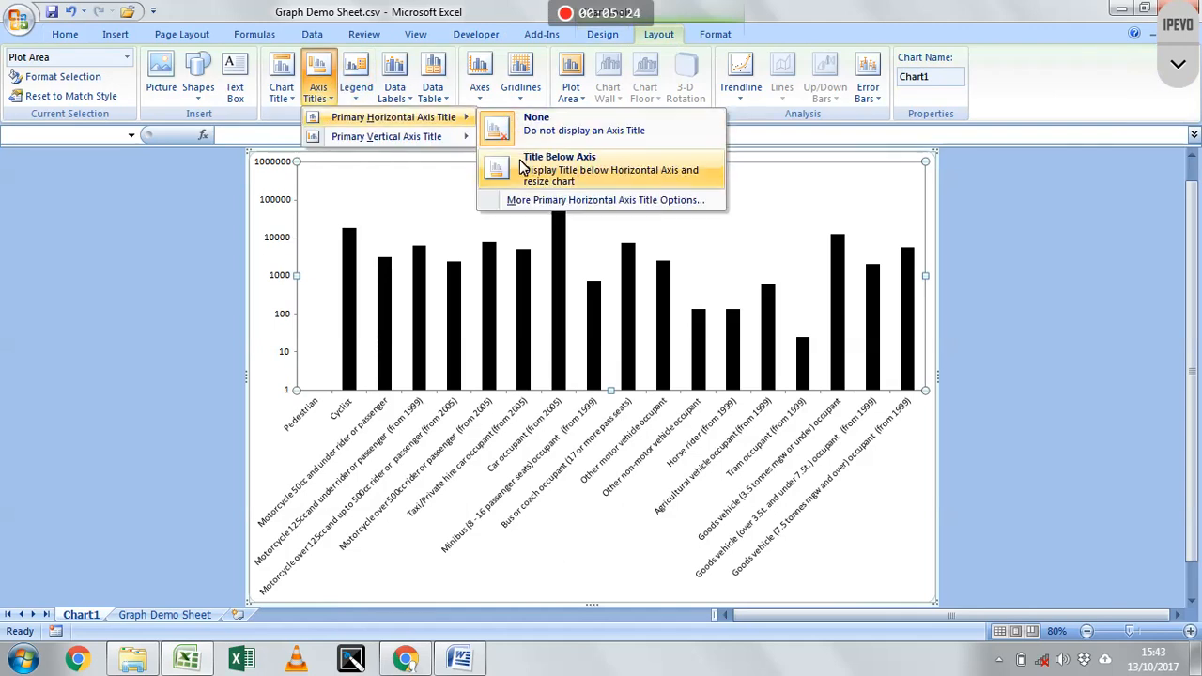
click(557, 167)
click(313, 97)
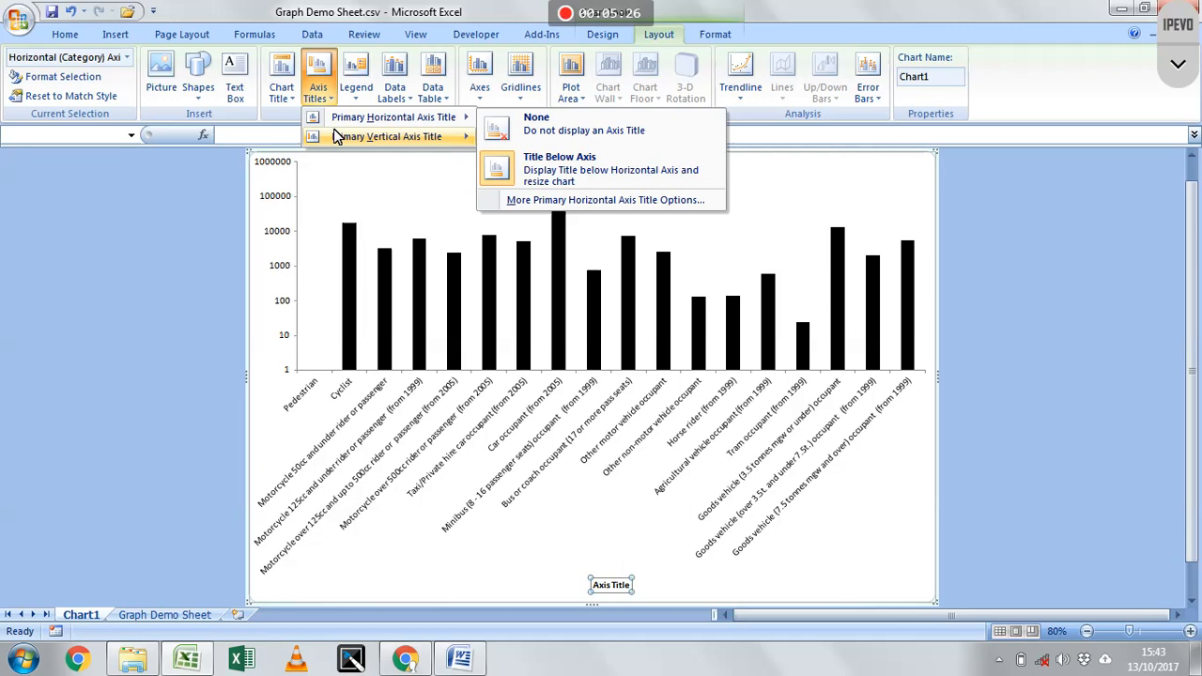
mouse_move(334, 136)
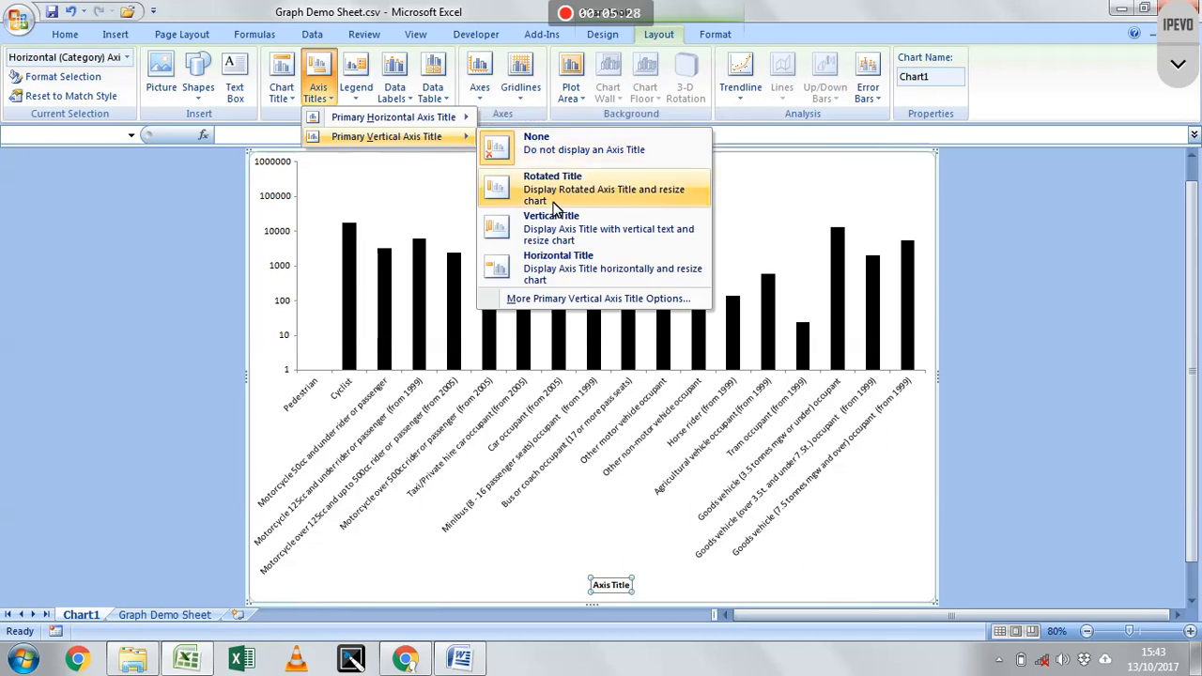
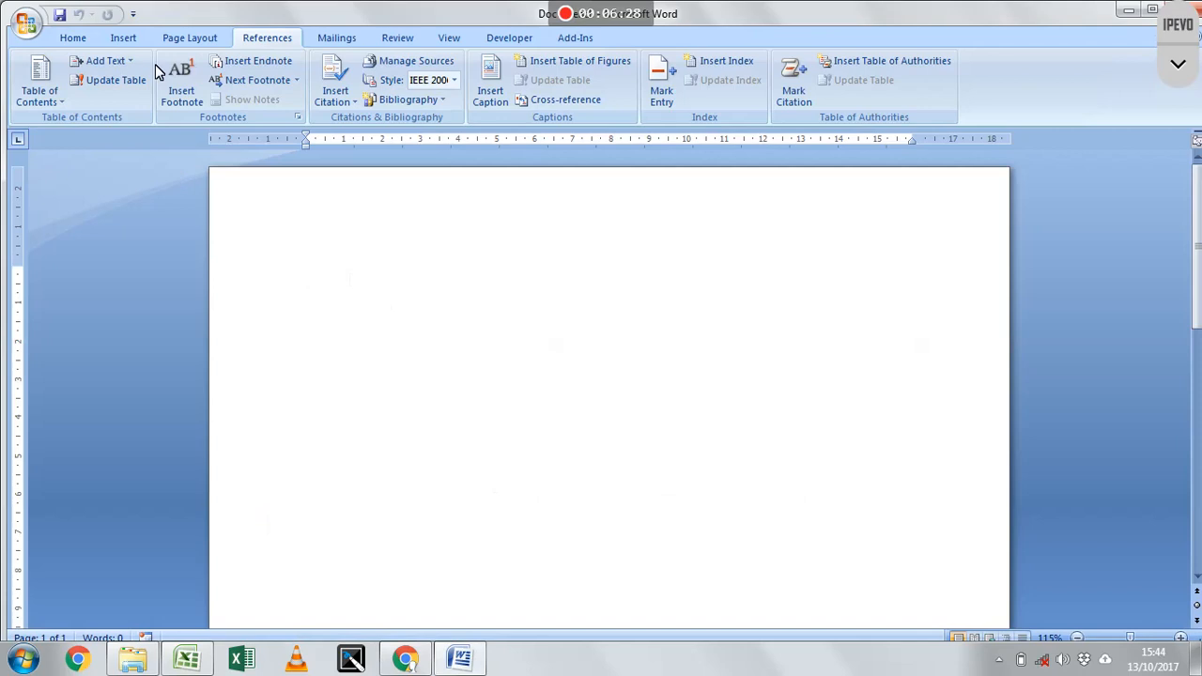
Paste the copied column chart into the blank Microsoft Word document and deselect it
click(73, 37)
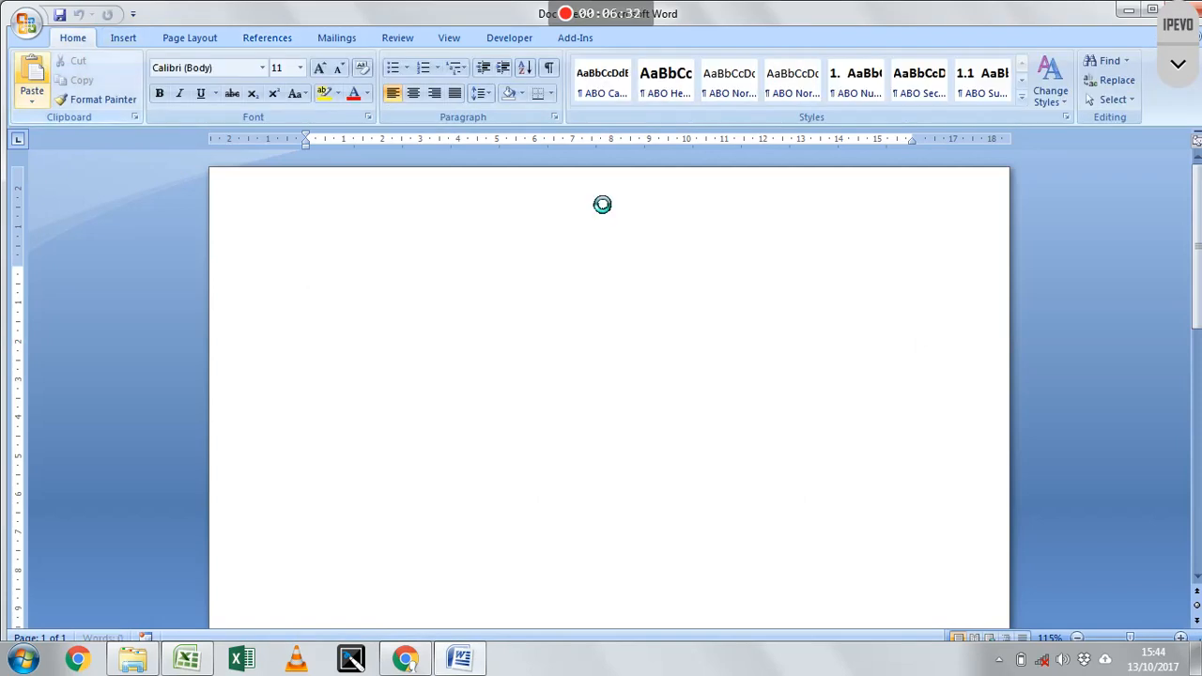
click(654, 302)
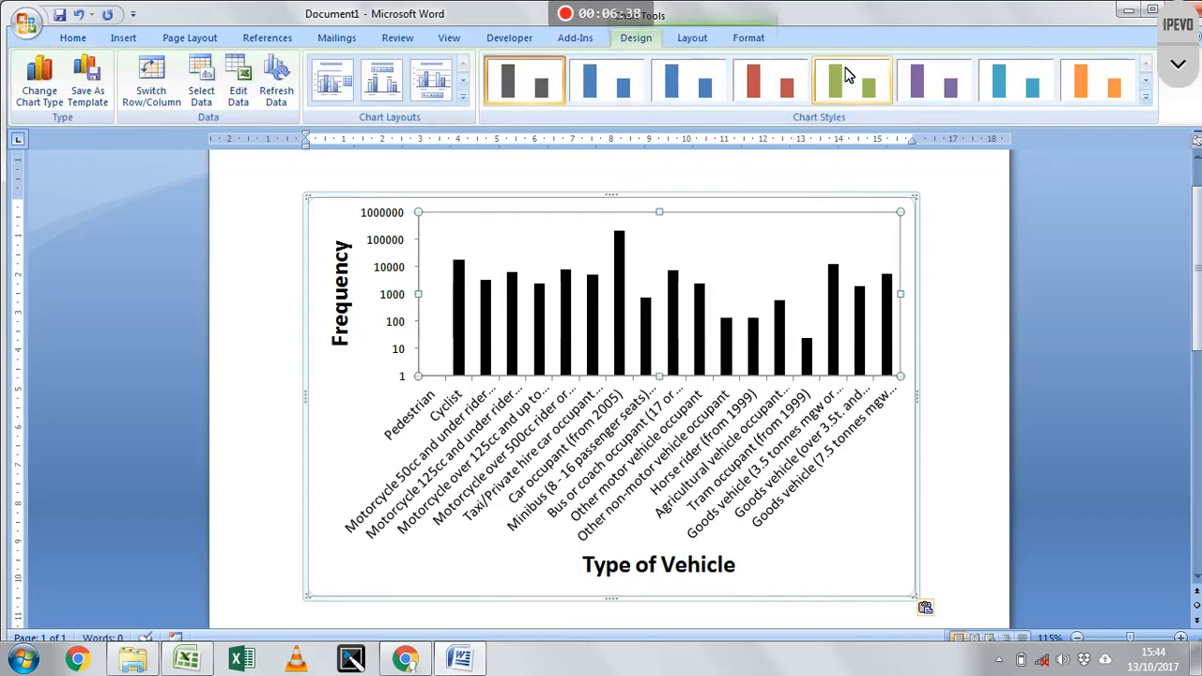
key(Escape)
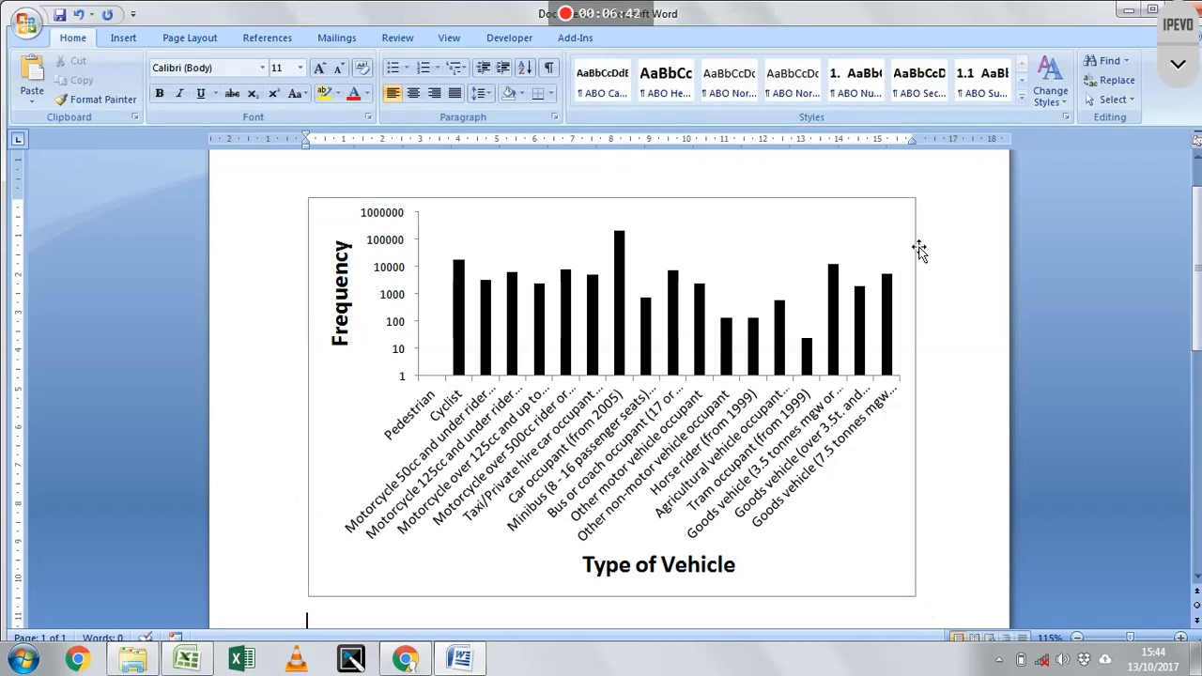
Paste the copied chart below the first one as a JPEG picture using Paste Special and shrink it to fit the page
scroll(891, 243, down, 5)
scroll(891, 243, up, 1)
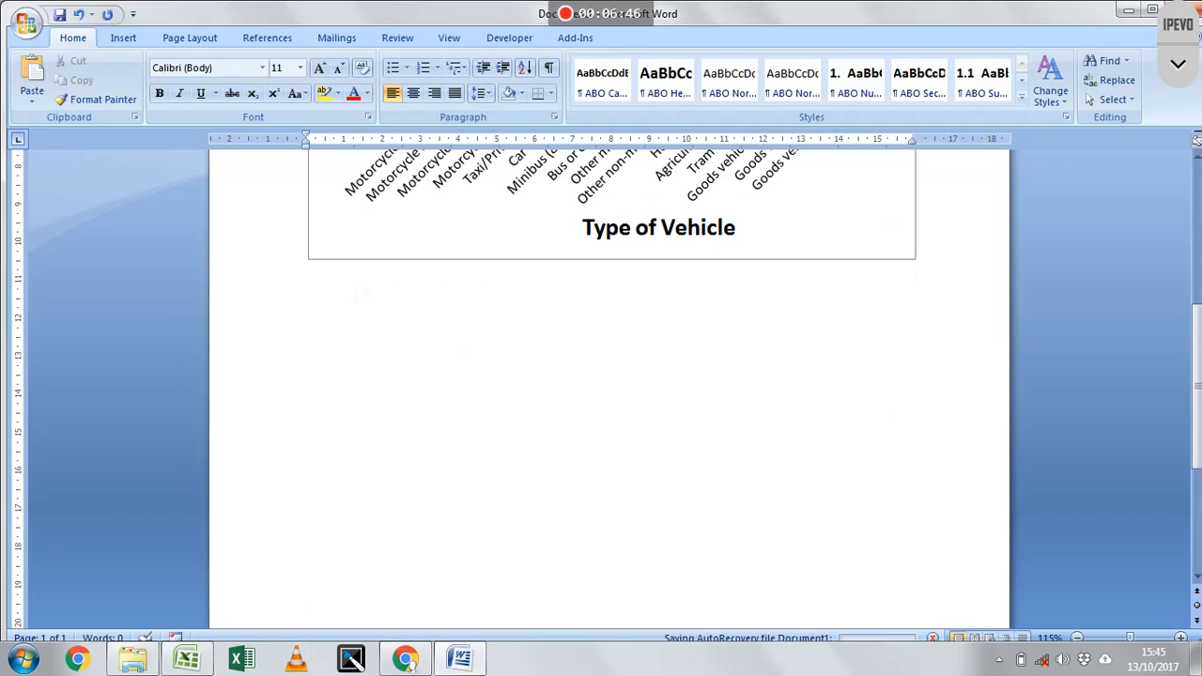
right_click(355, 292)
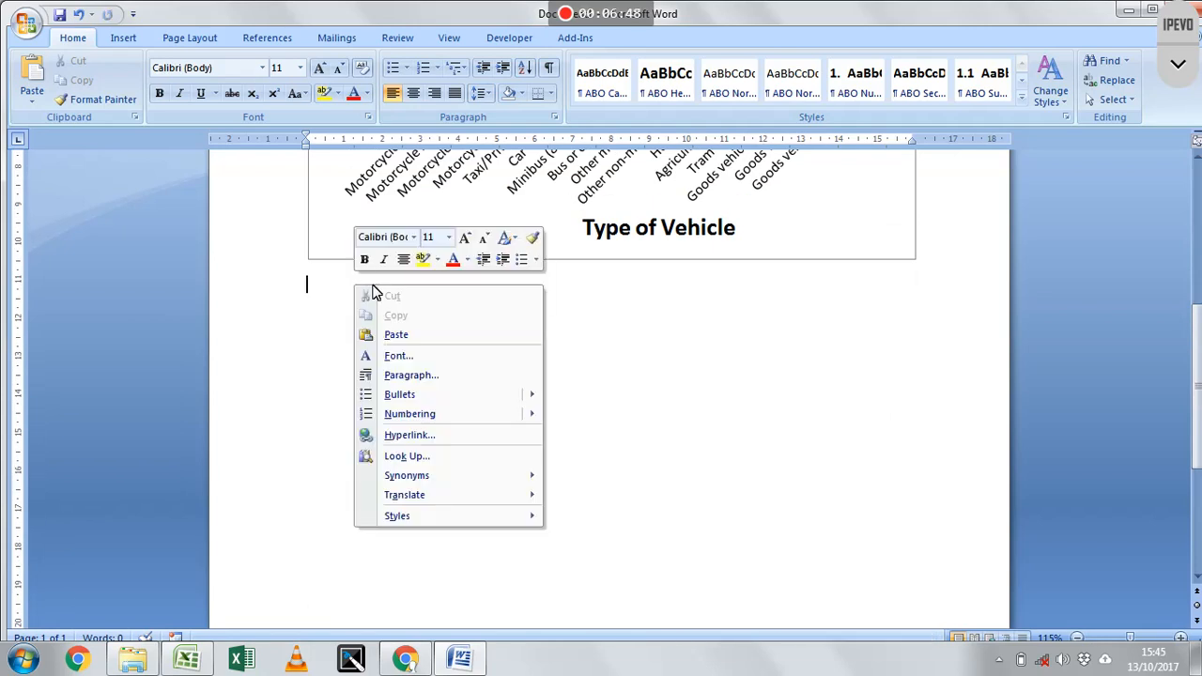
click(33, 103)
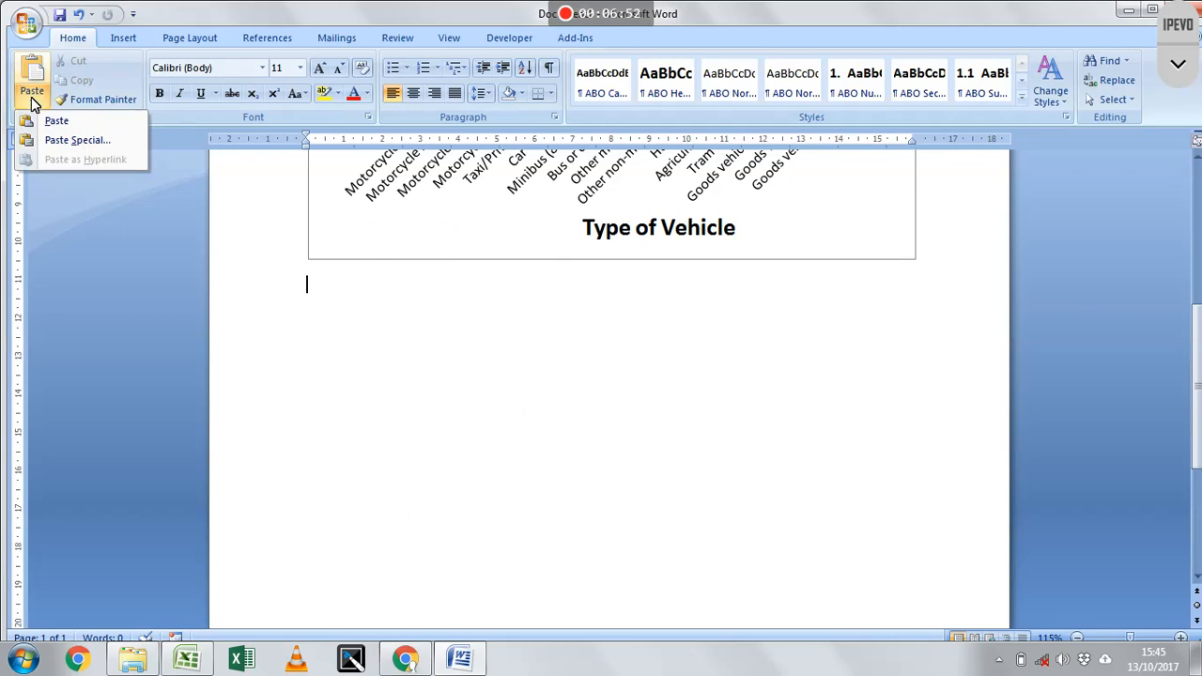
click(76, 140)
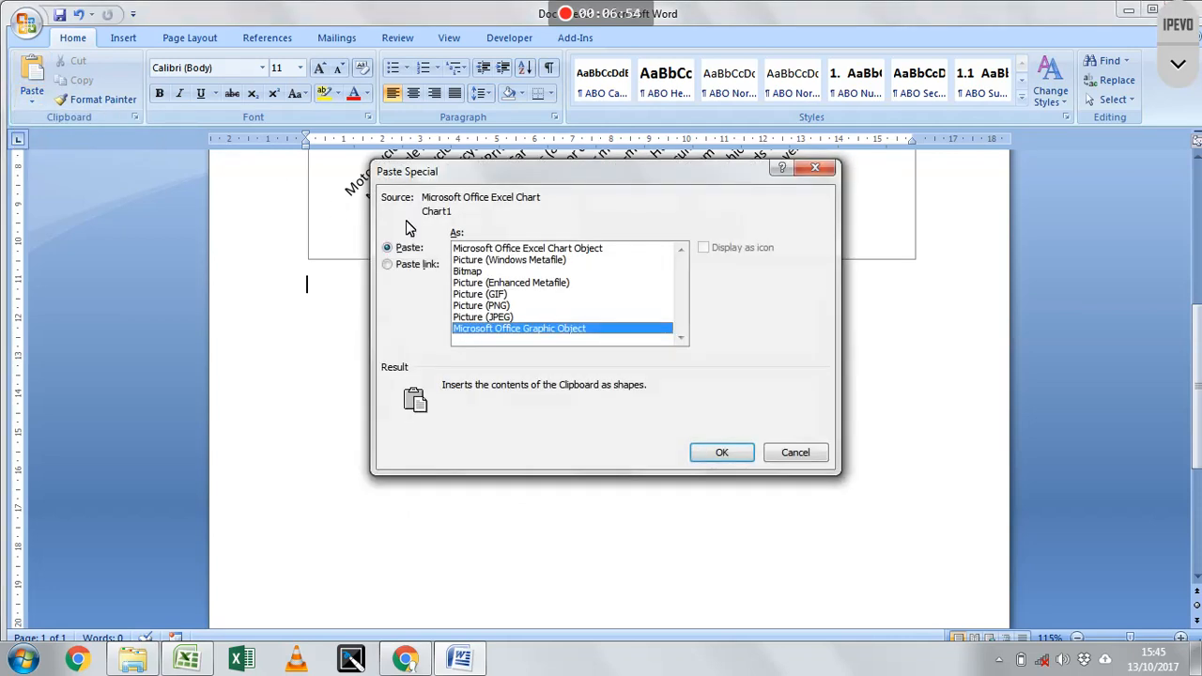
click(507, 318)
click(748, 457)
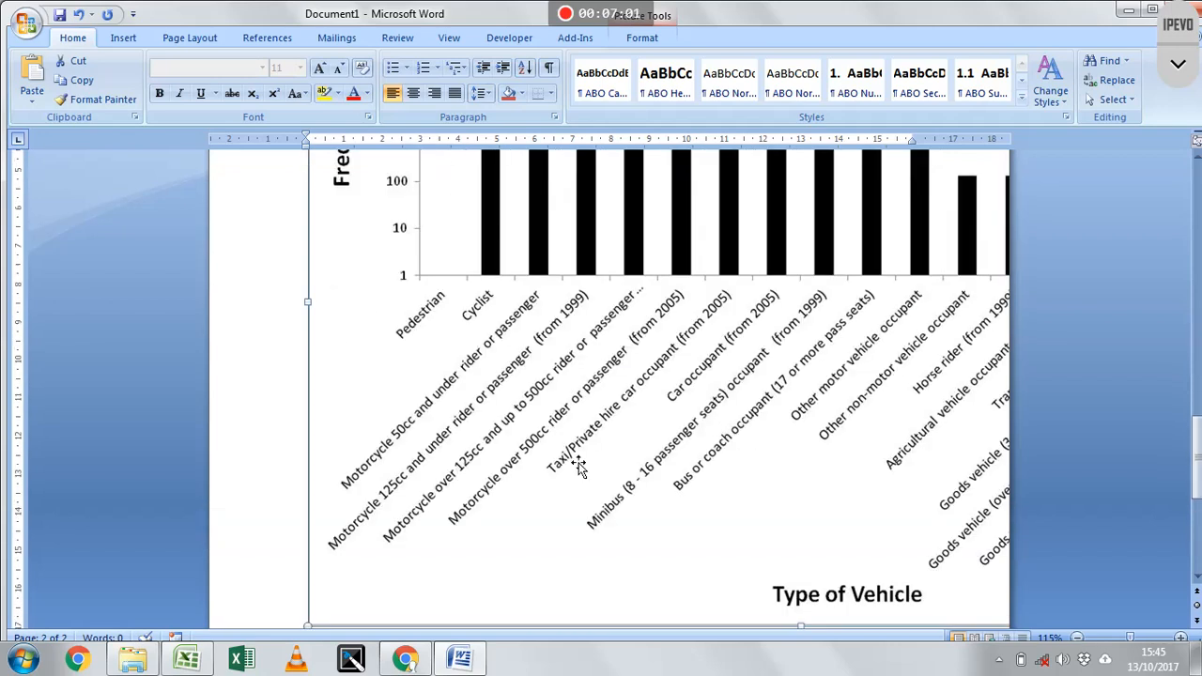
drag(309, 624, 676, 441)
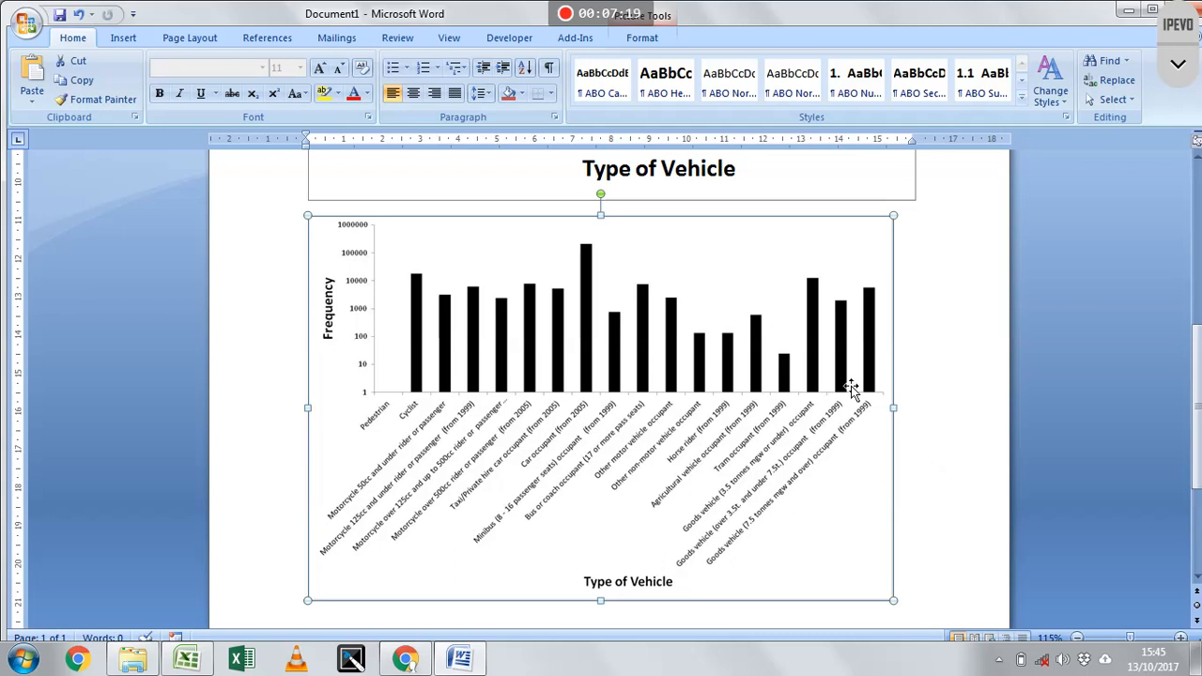
Delete the pasted picture of the chart, keeping only the original chart in the document
key(Delete)
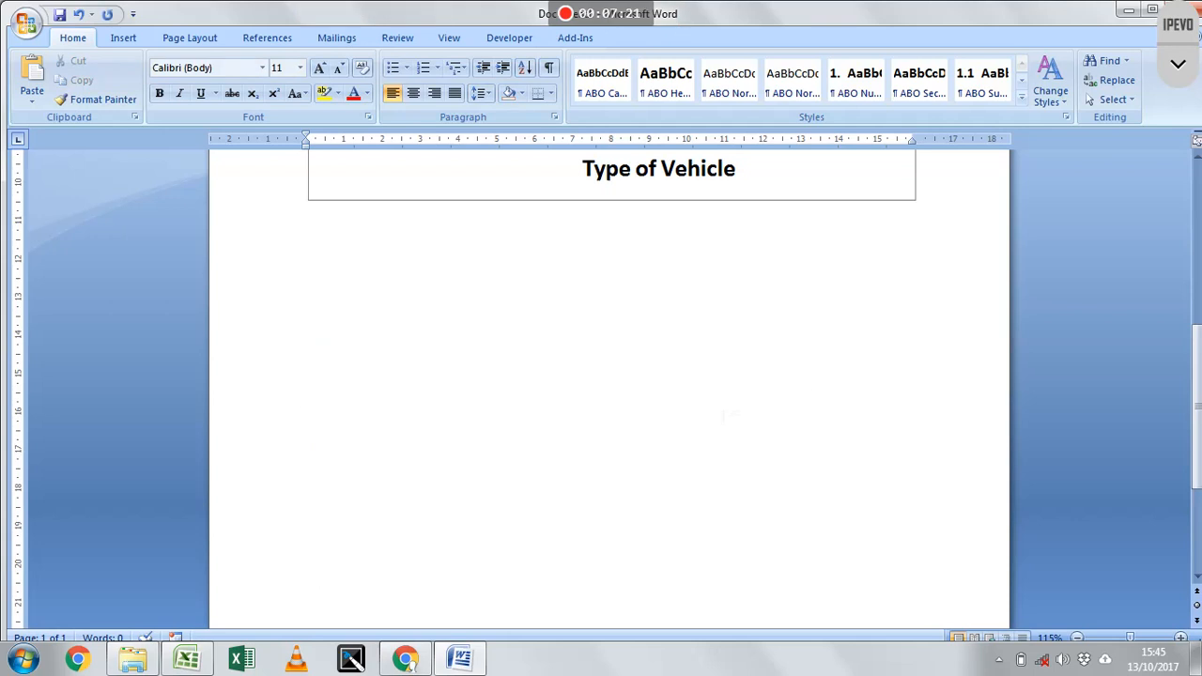
key(ctrl+z)
scroll(721, 417, up, 3)
scroll(723, 420, down, 1)
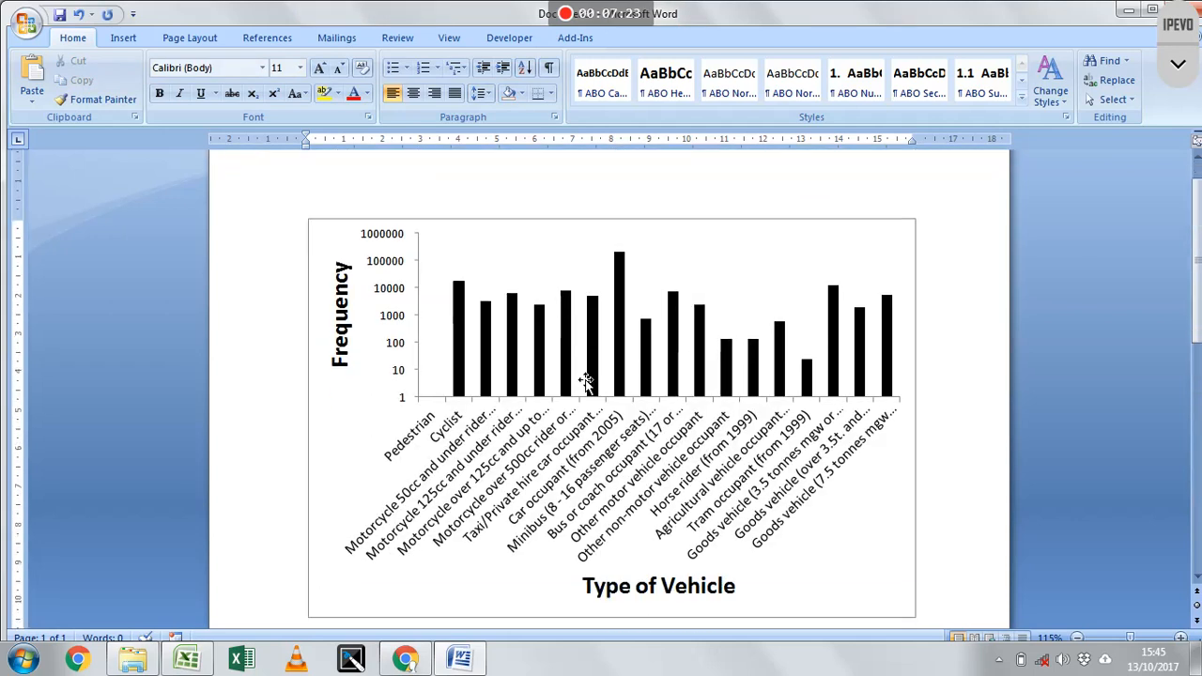
scroll(671, 226, down, 3)
scroll(663, 289, up, 2)
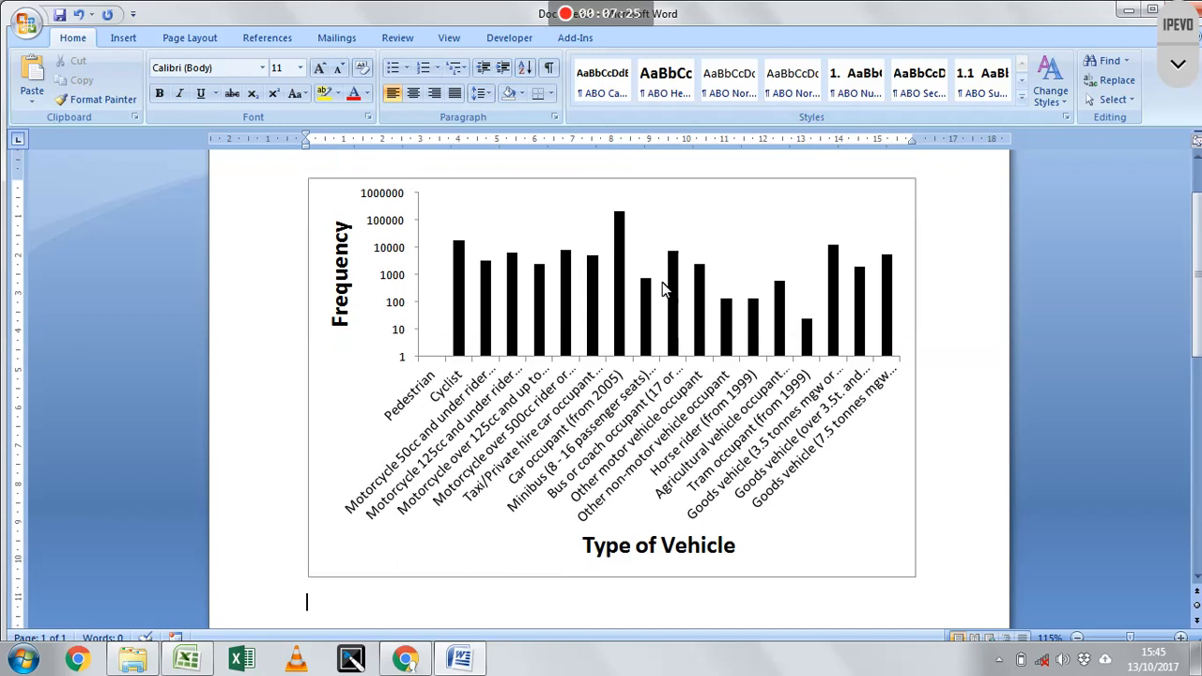
Switch to the Graph Demo Sheet in Excel, insert a markers-only scatter chart of the frequencies in S3:S17, and move it clear of the data
click(190, 660)
click(181, 616)
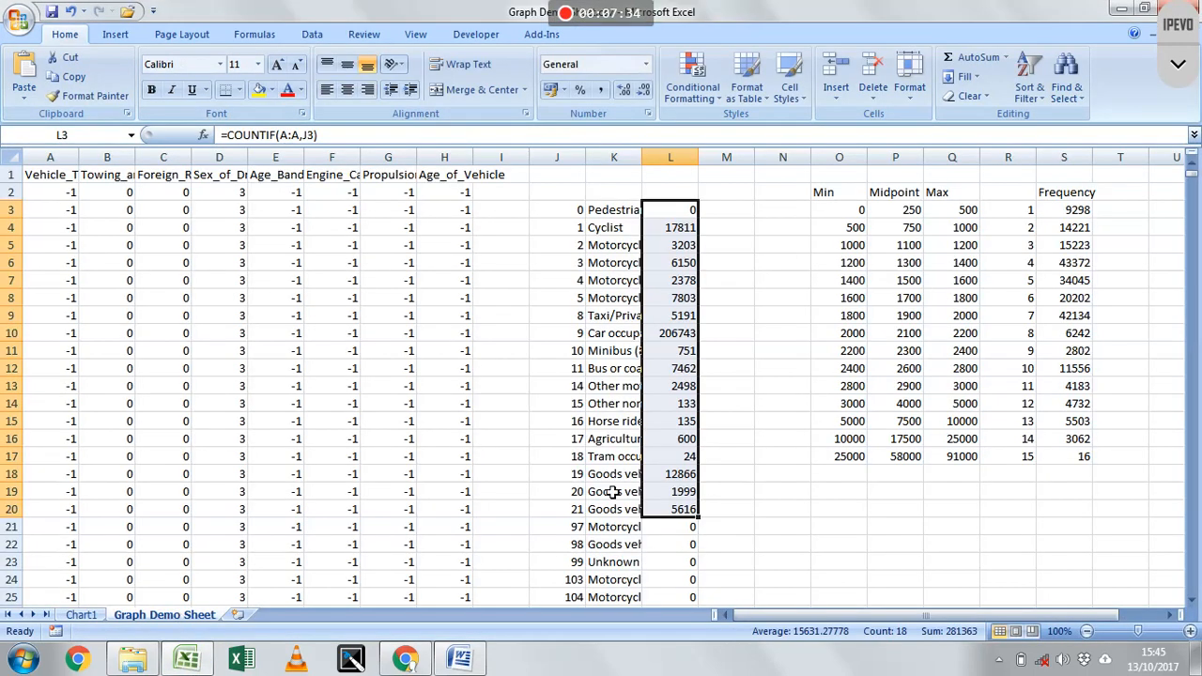
click(1005, 501)
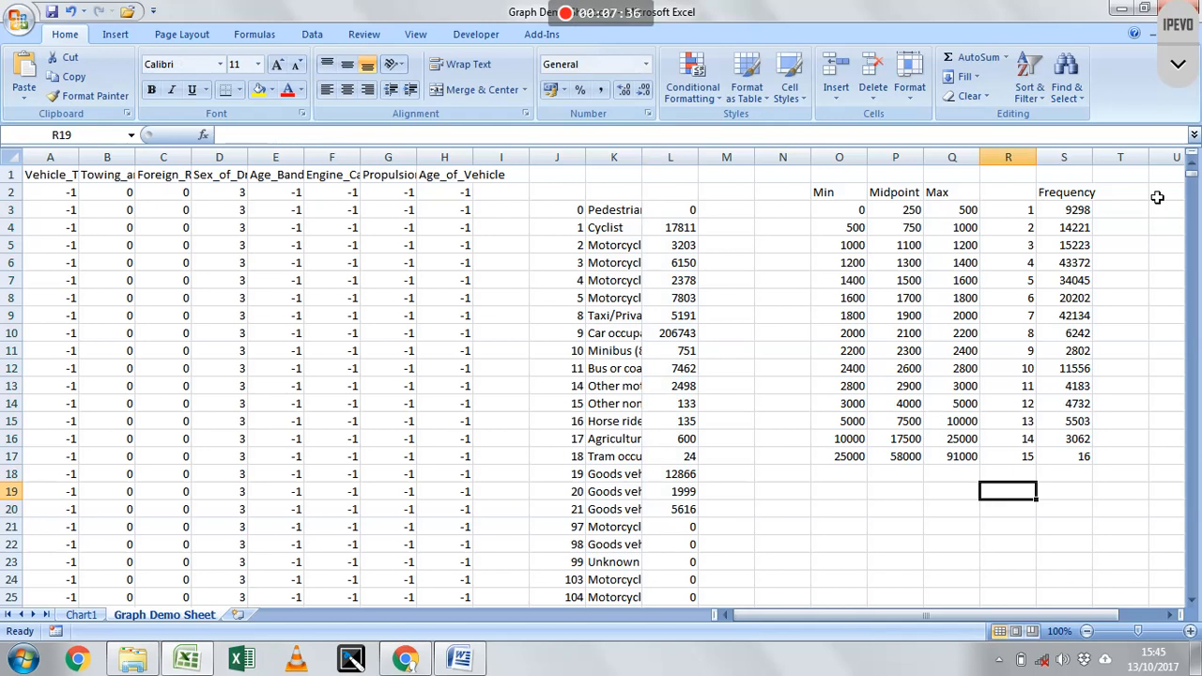
drag(1080, 216, 1081, 457)
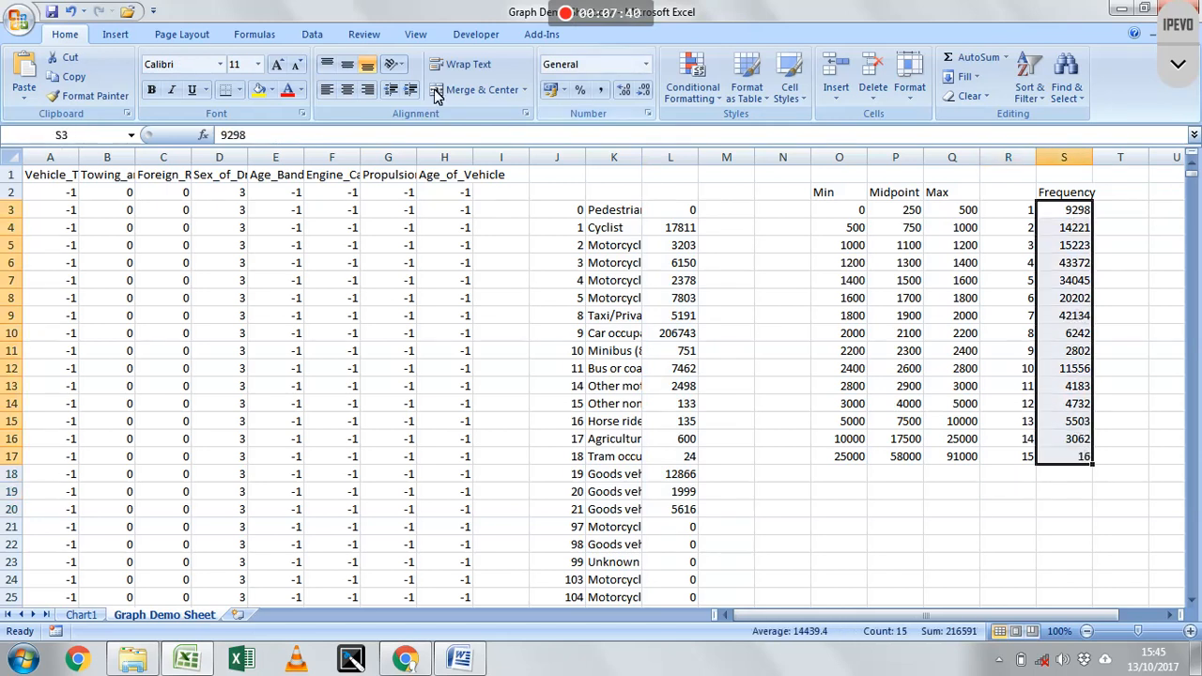
click(115, 35)
click(472, 70)
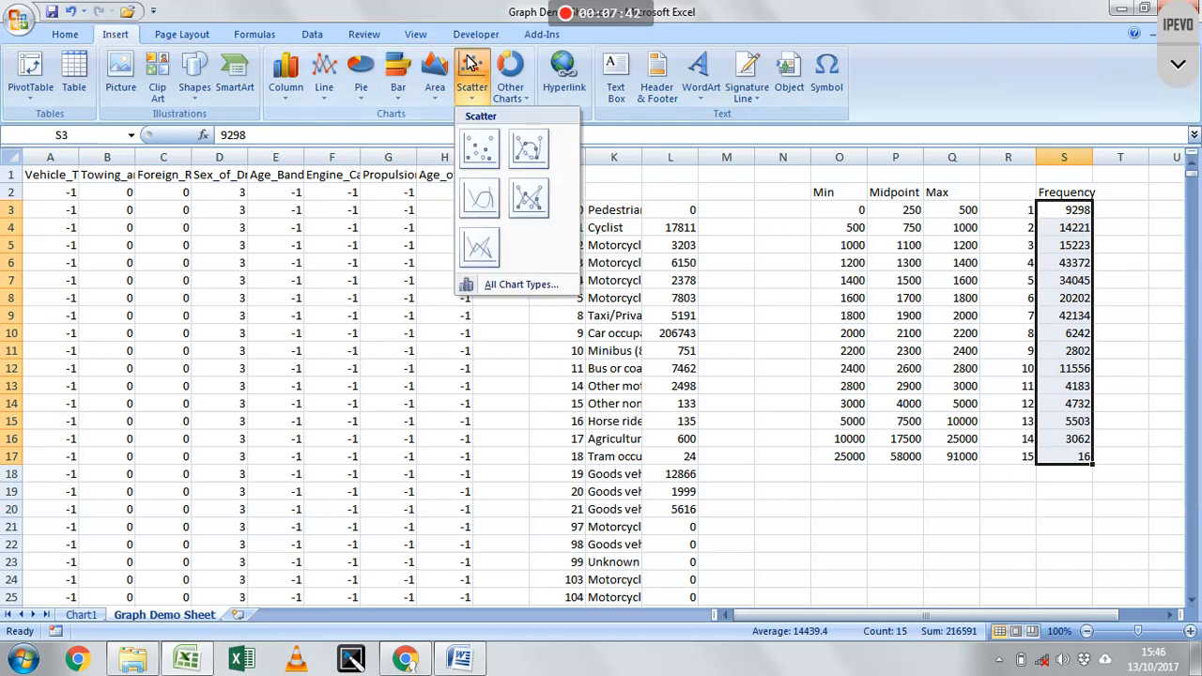
click(481, 150)
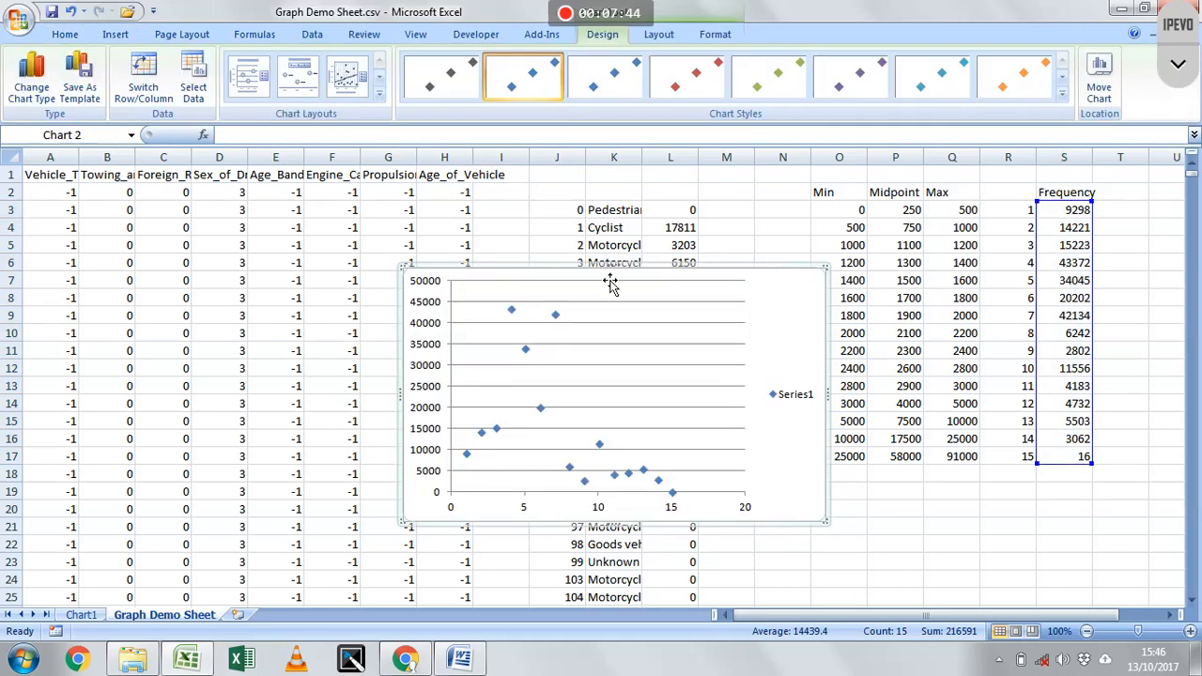
drag(642, 281, 492, 254)
Set the scatter series' X values to the midpoints in P3:P17
right_click(563, 294)
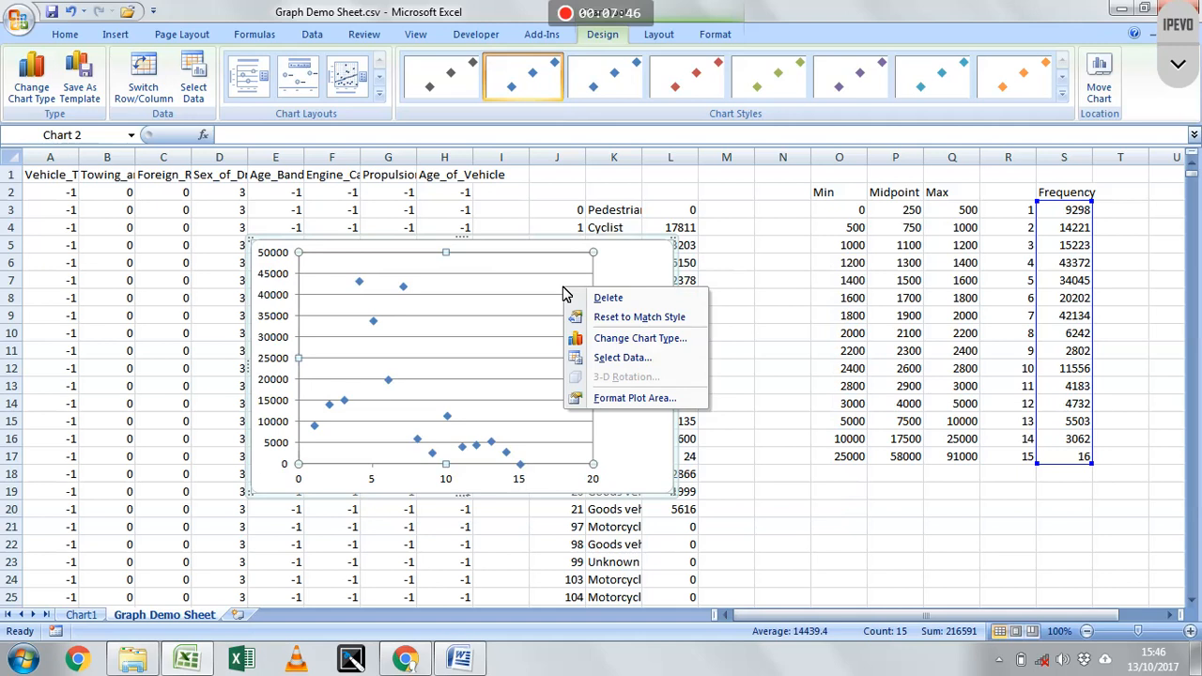
click(611, 357)
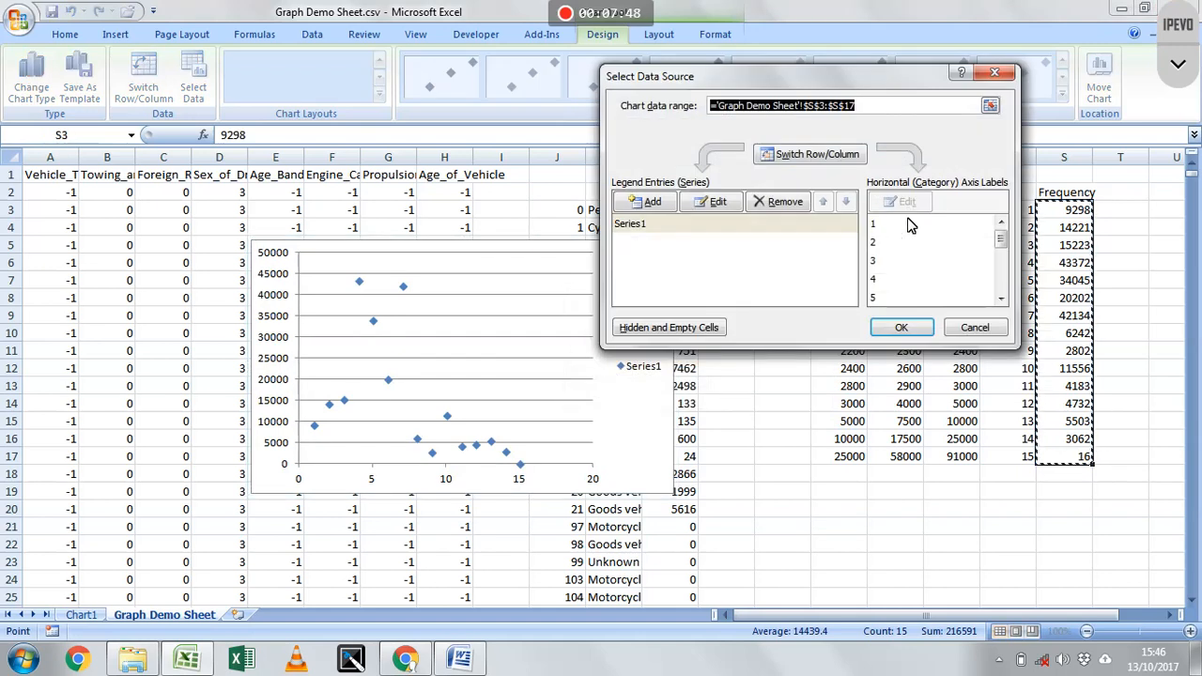
click(718, 203)
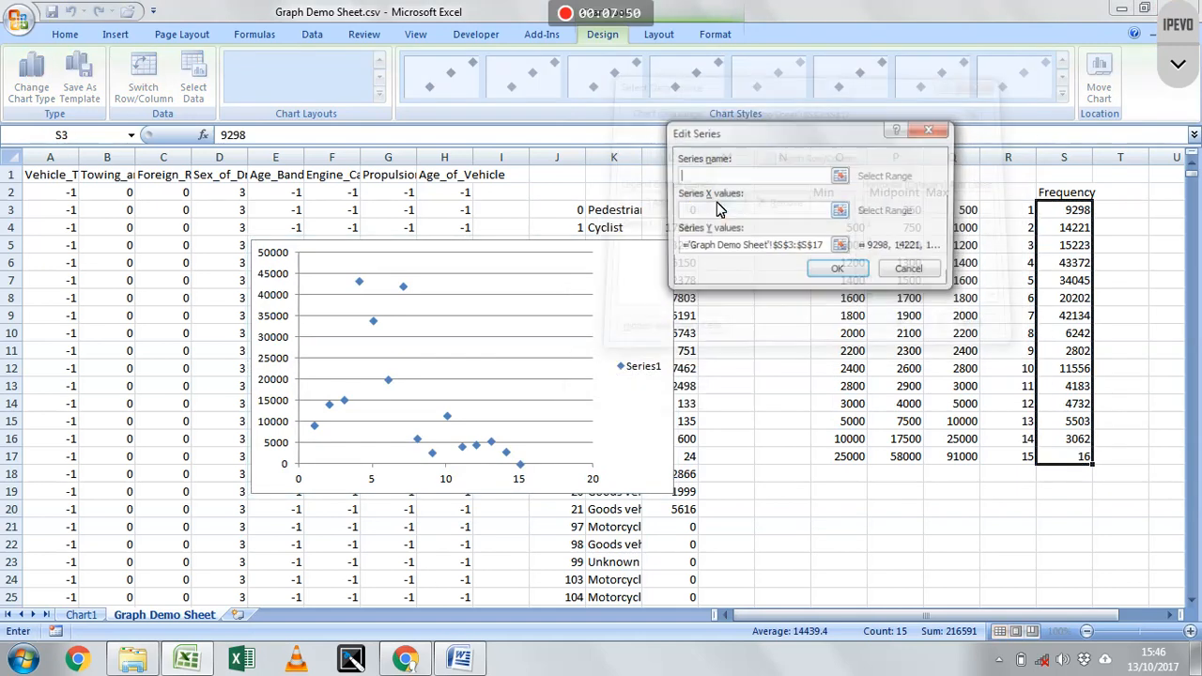
click(840, 214)
drag(834, 137, 738, 138)
drag(911, 215, 919, 458)
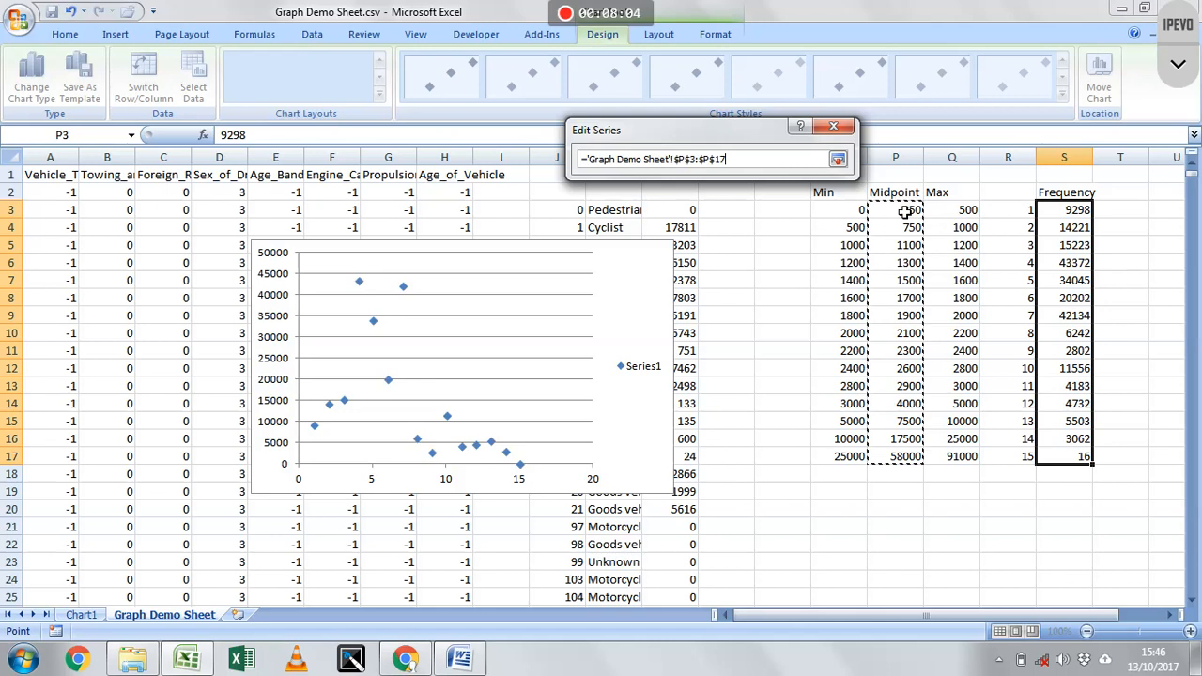
click(837, 161)
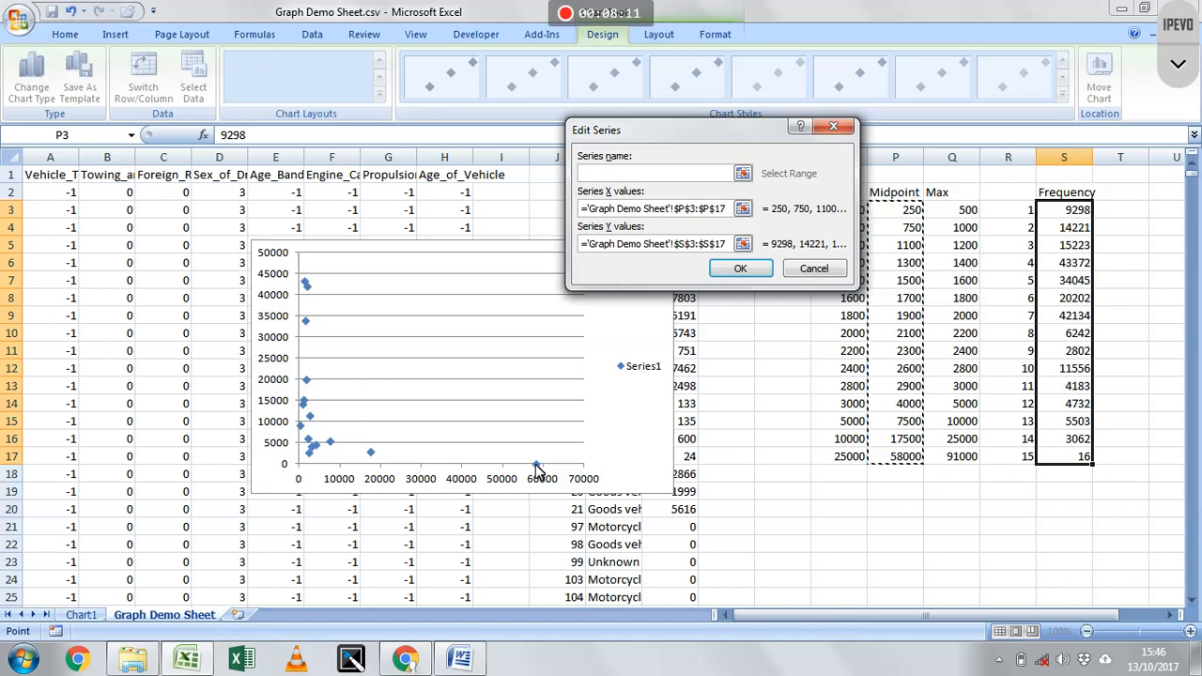
click(741, 270)
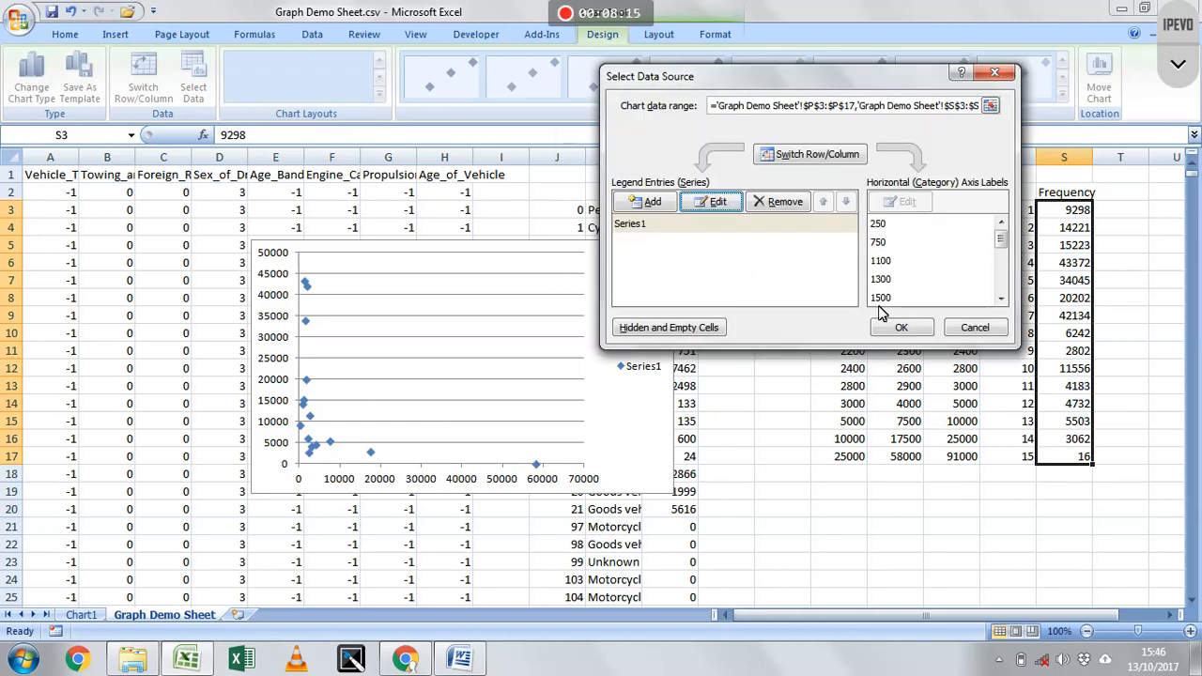
click(897, 329)
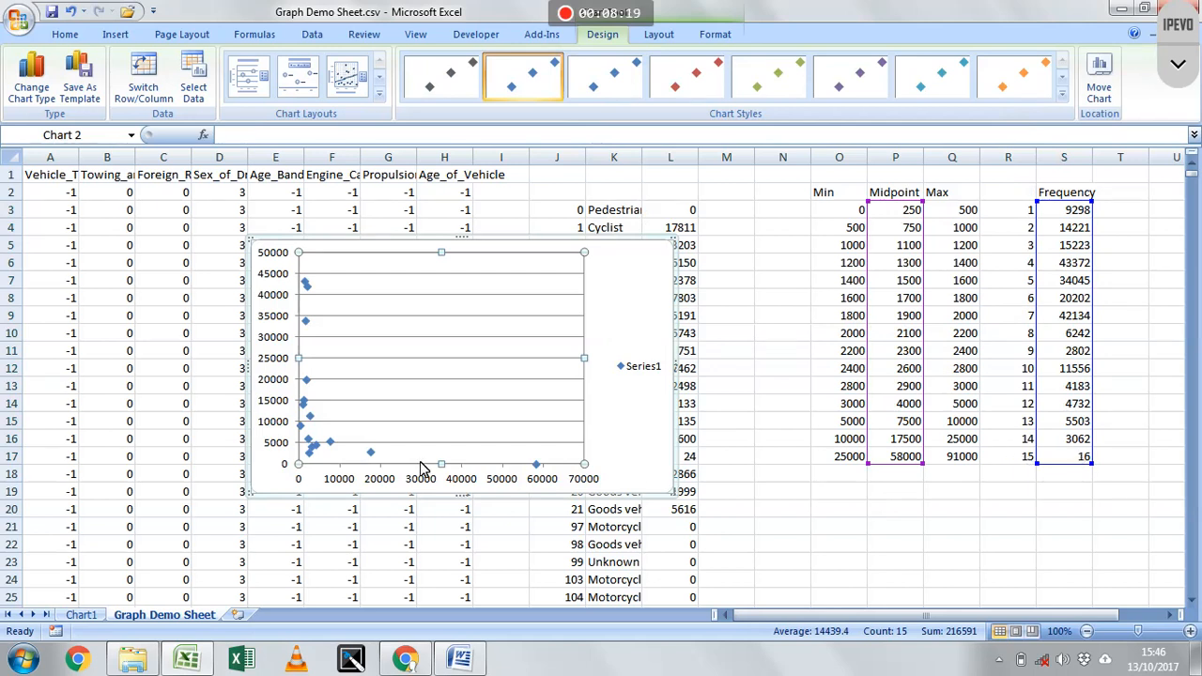
Format the scatter chart's horizontal axis with a logarithmic scale of base 10
click(338, 483)
right_click(344, 488)
click(365, 471)
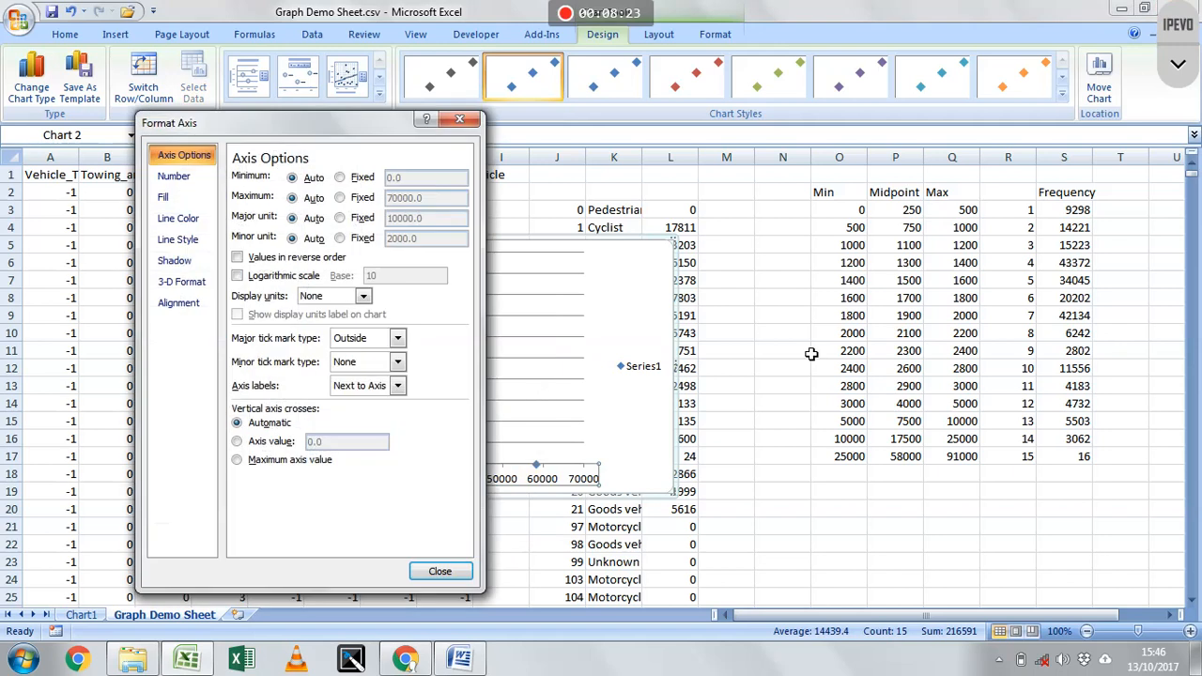
click(310, 278)
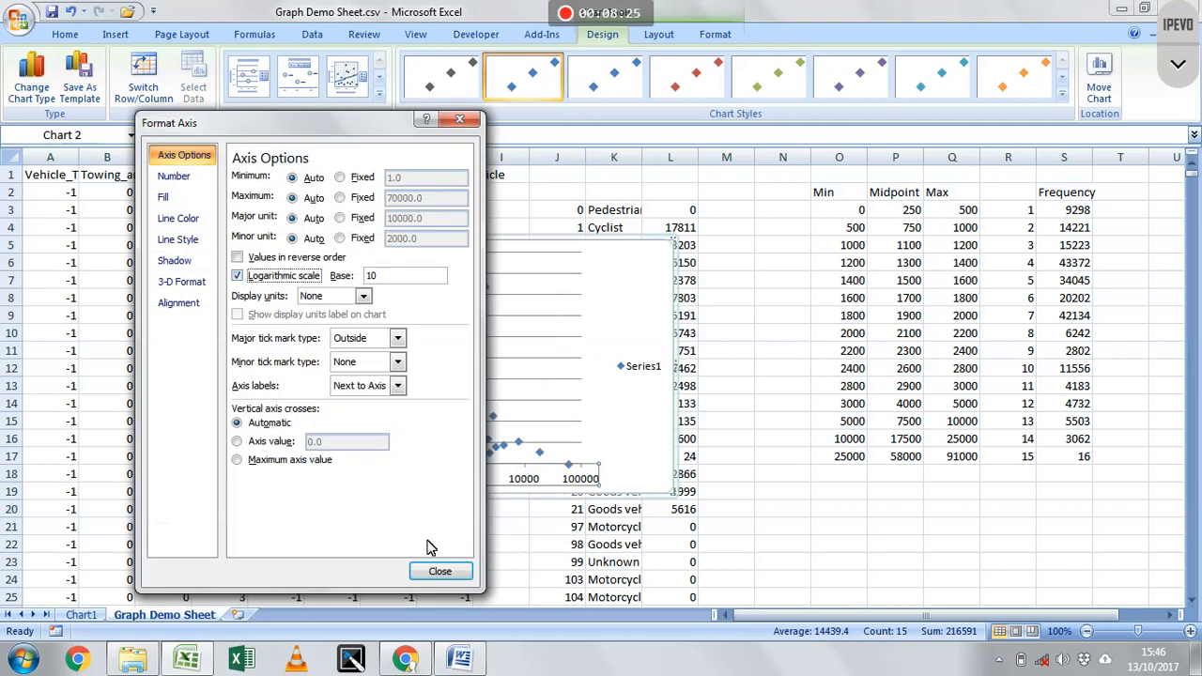
click(438, 572)
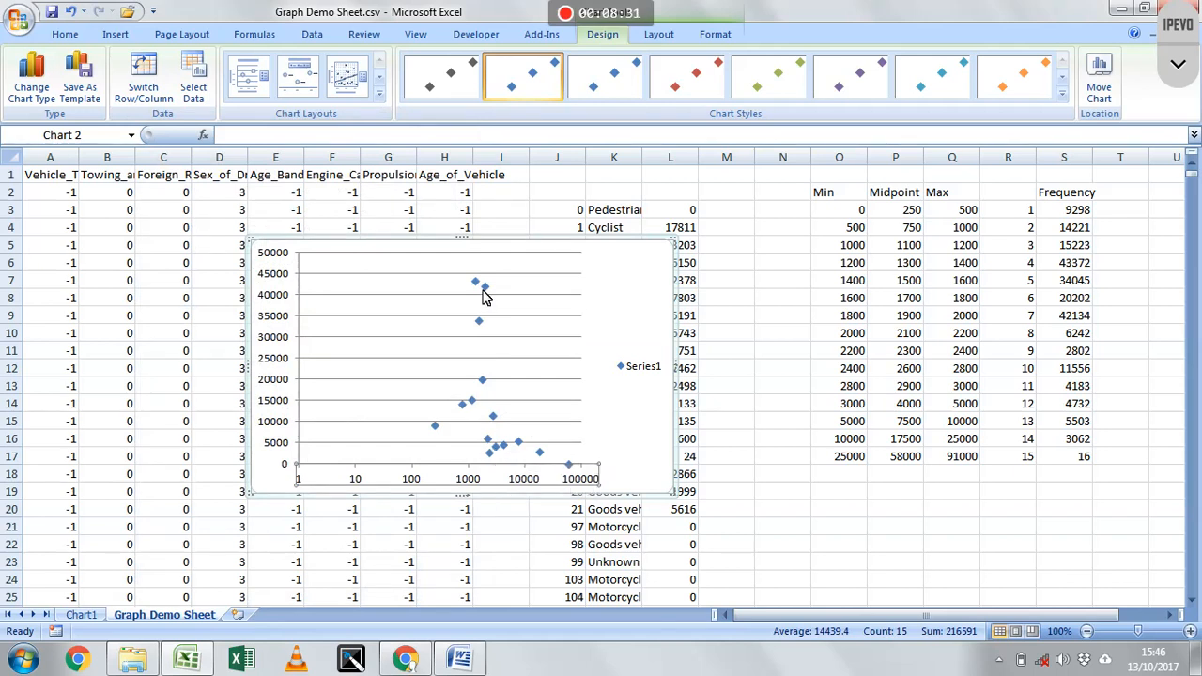
Delete the scatter chart's legend and apply the greyscale chart style
click(628, 376)
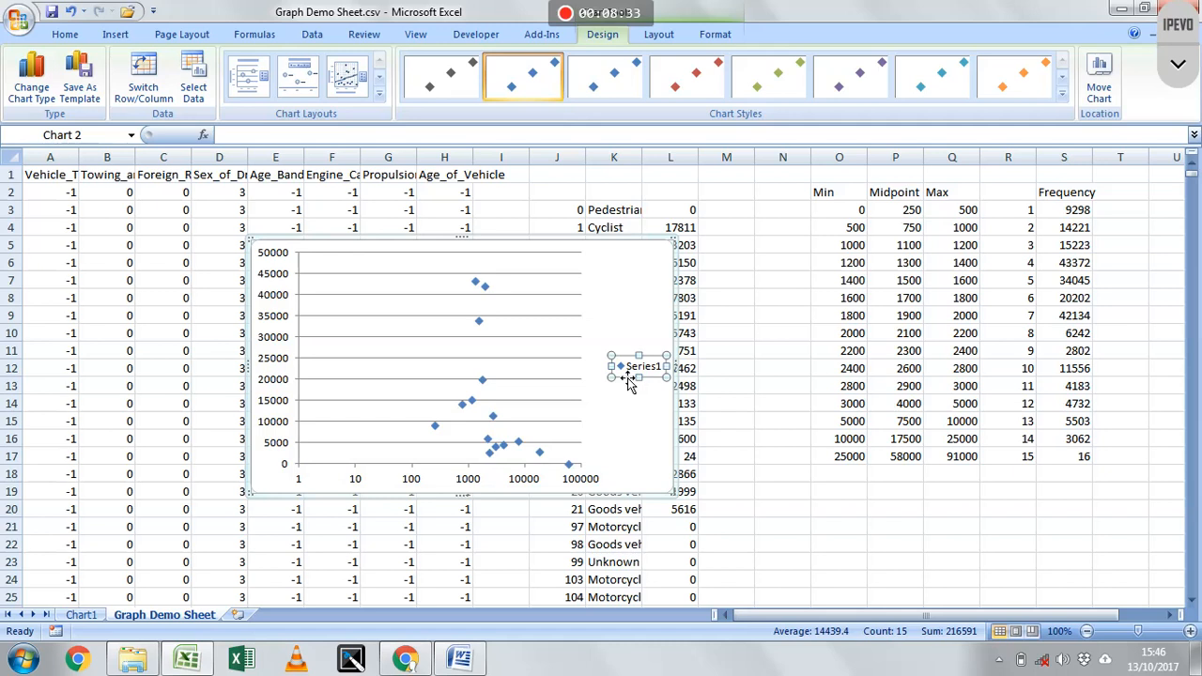
key(Delete)
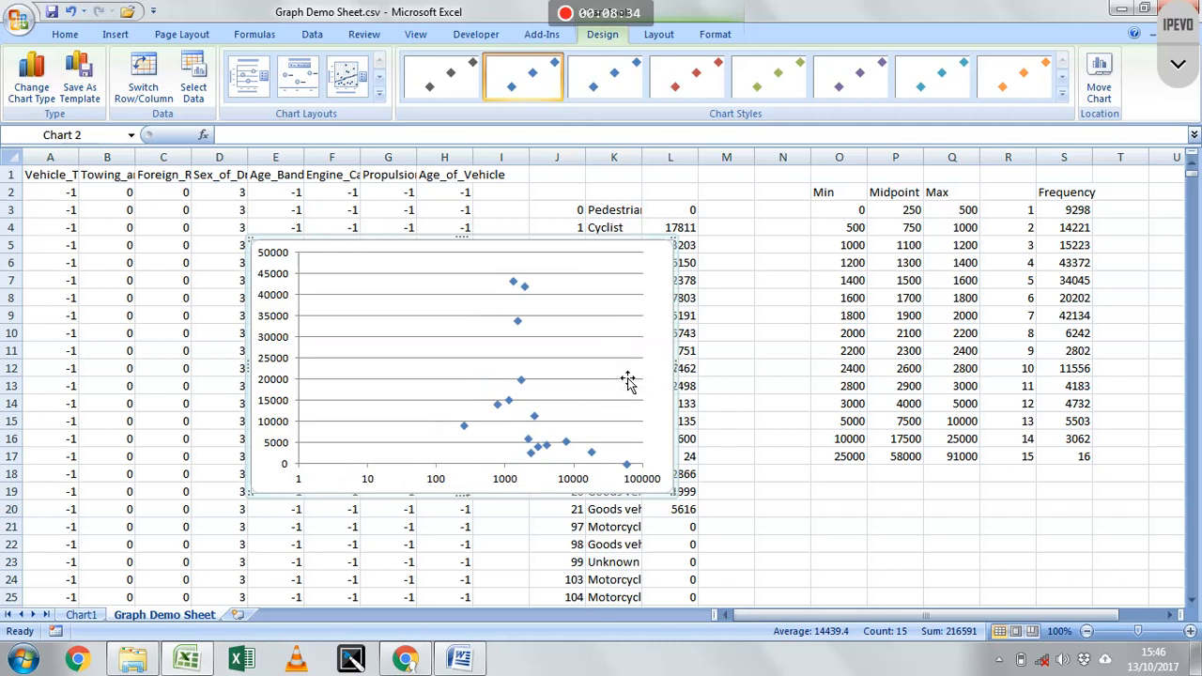
click(509, 405)
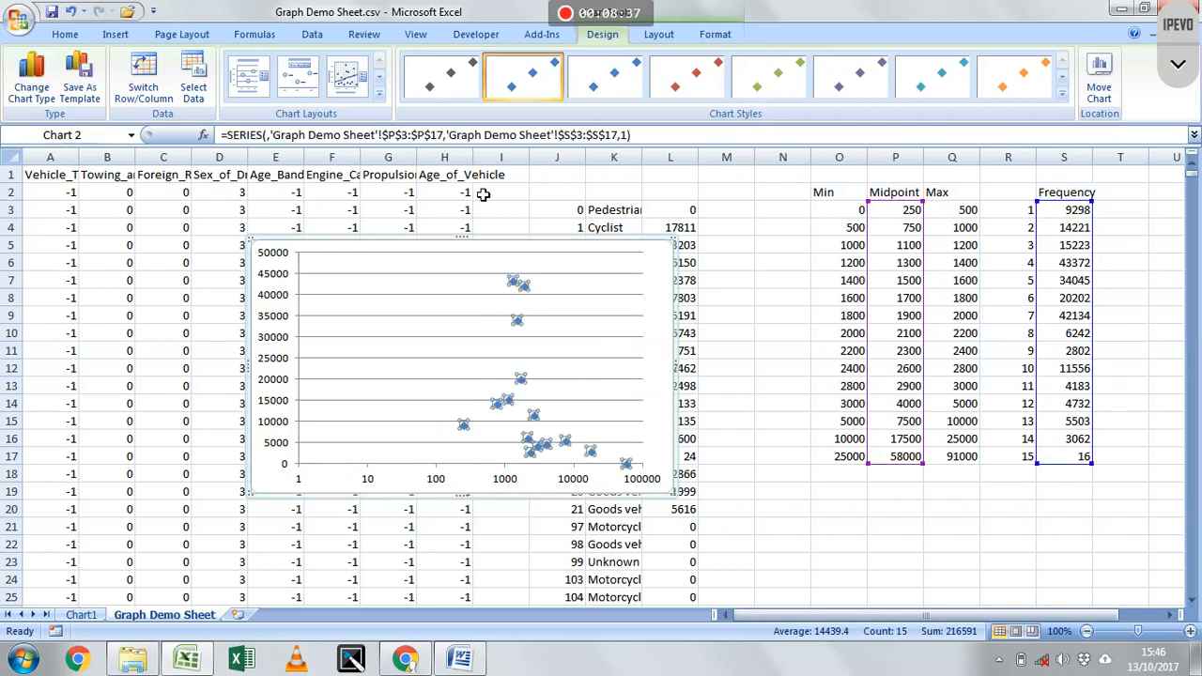
click(448, 89)
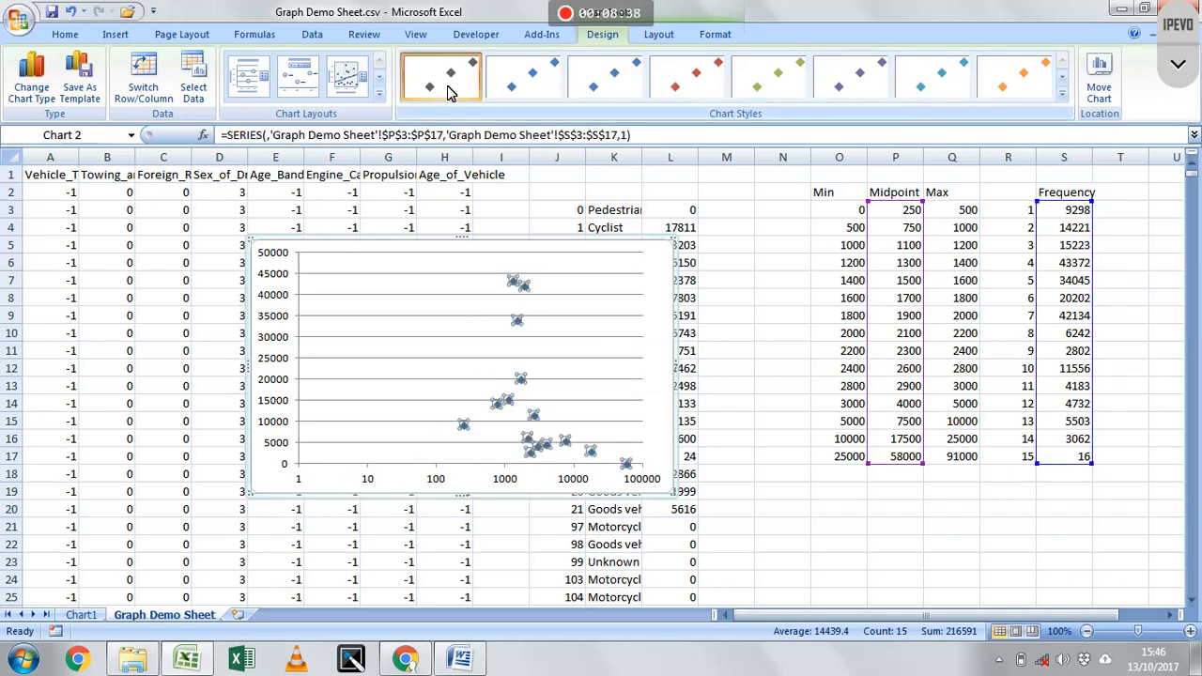
Format the scatter series with built-in X-shaped markers at size 12
right_click(529, 290)
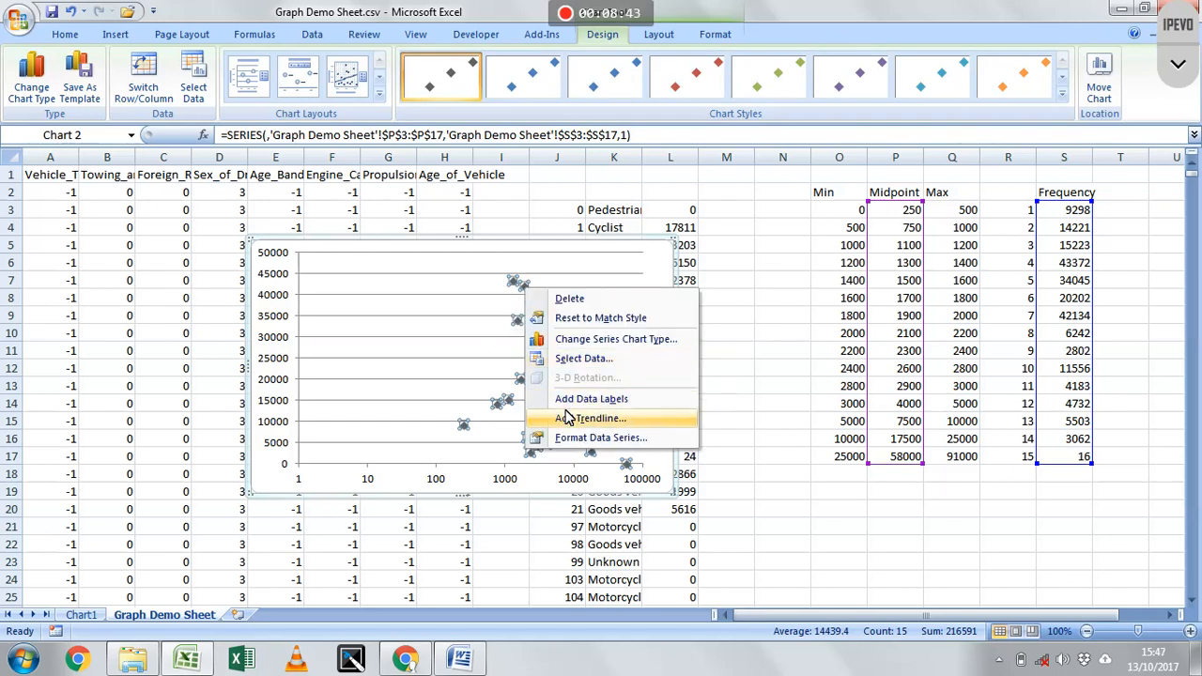
click(575, 439)
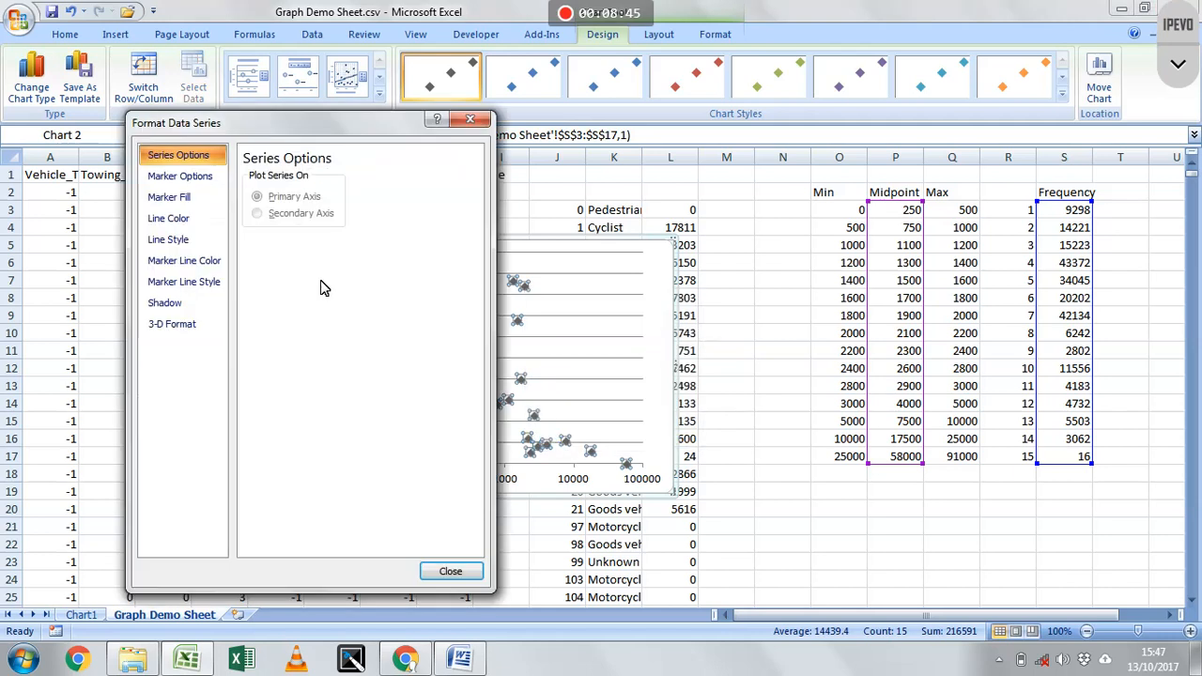
click(185, 179)
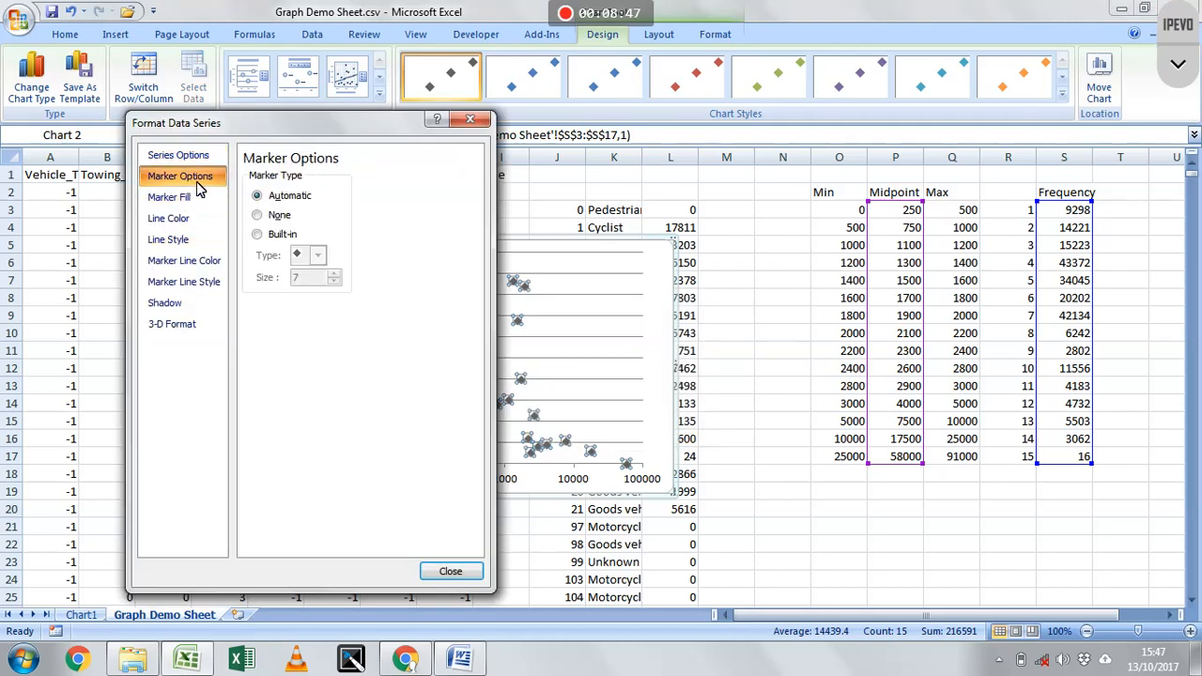
click(259, 234)
click(318, 257)
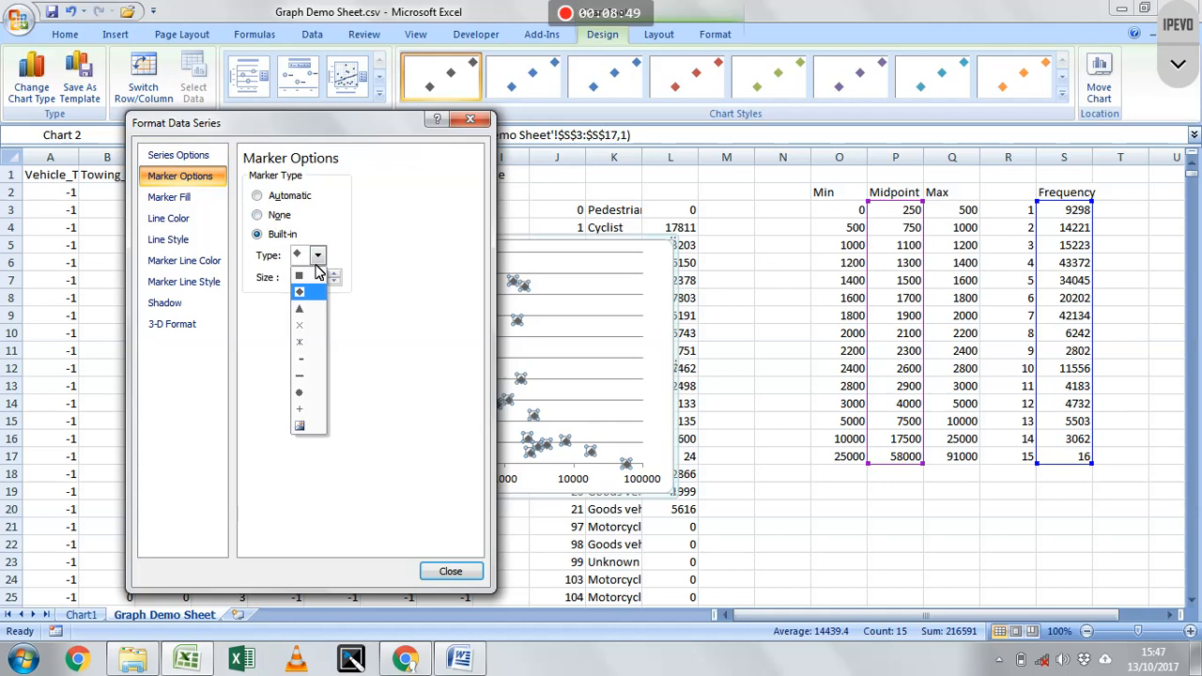
click(320, 320)
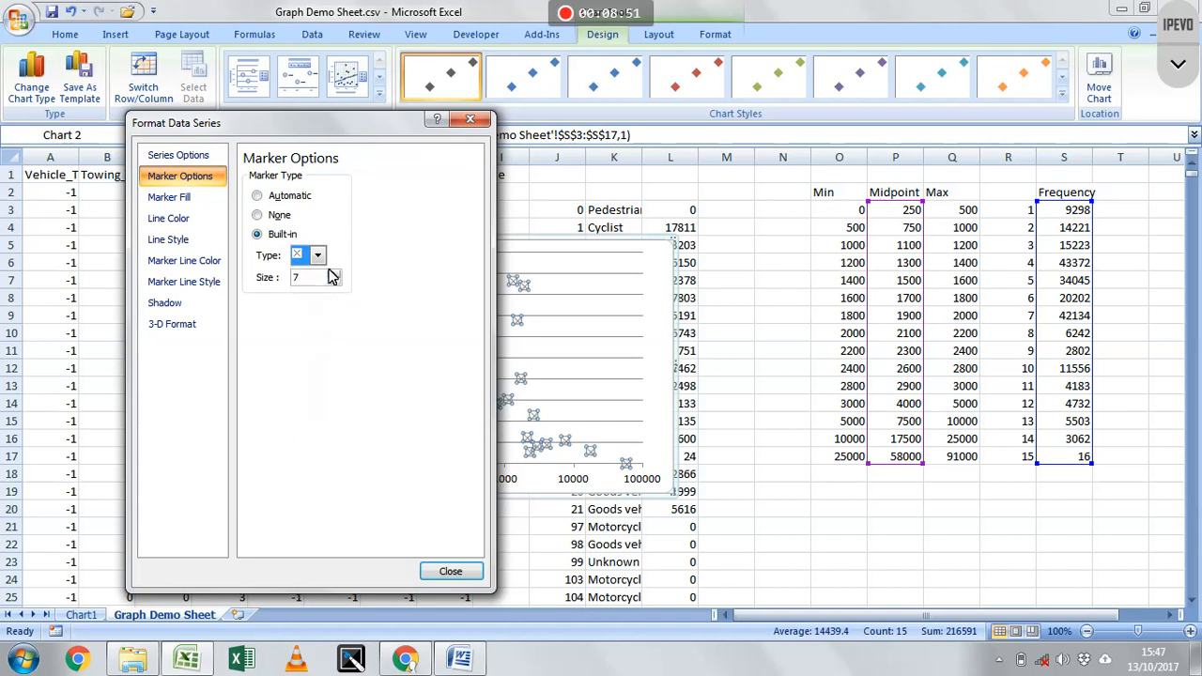
click(334, 275)
click(333, 275)
click(333, 275)
click(333, 275)
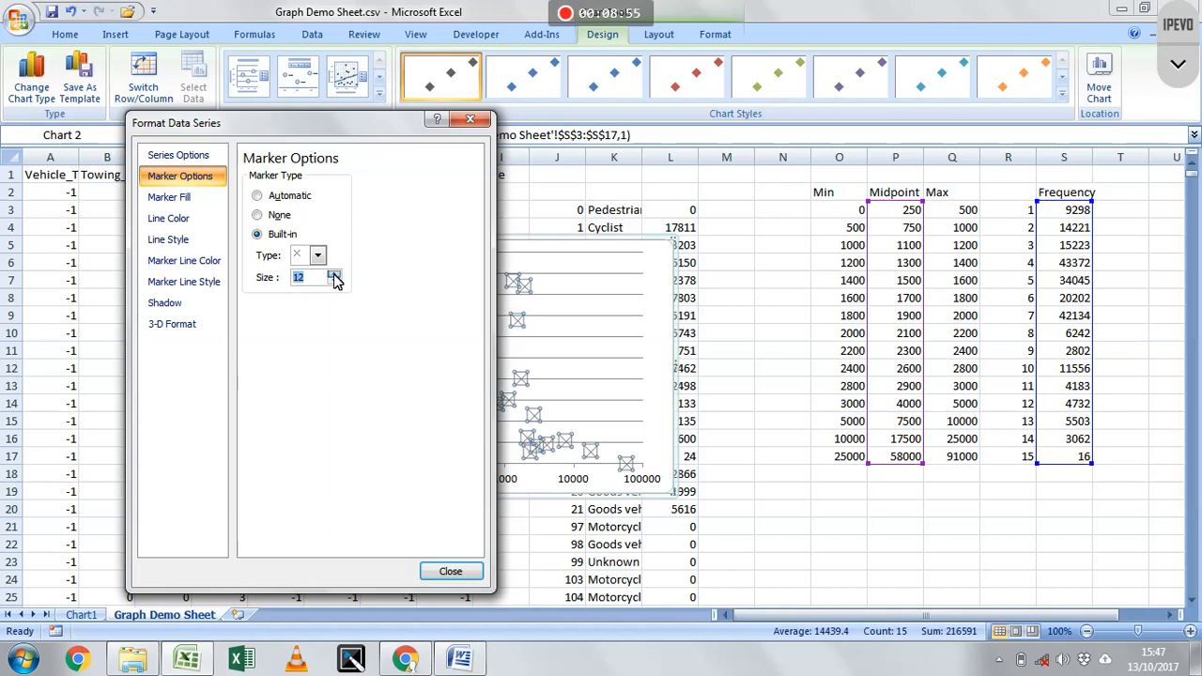
Try a solid connecting line on the scatter series, restore no line, and finish formatting the series
click(199, 219)
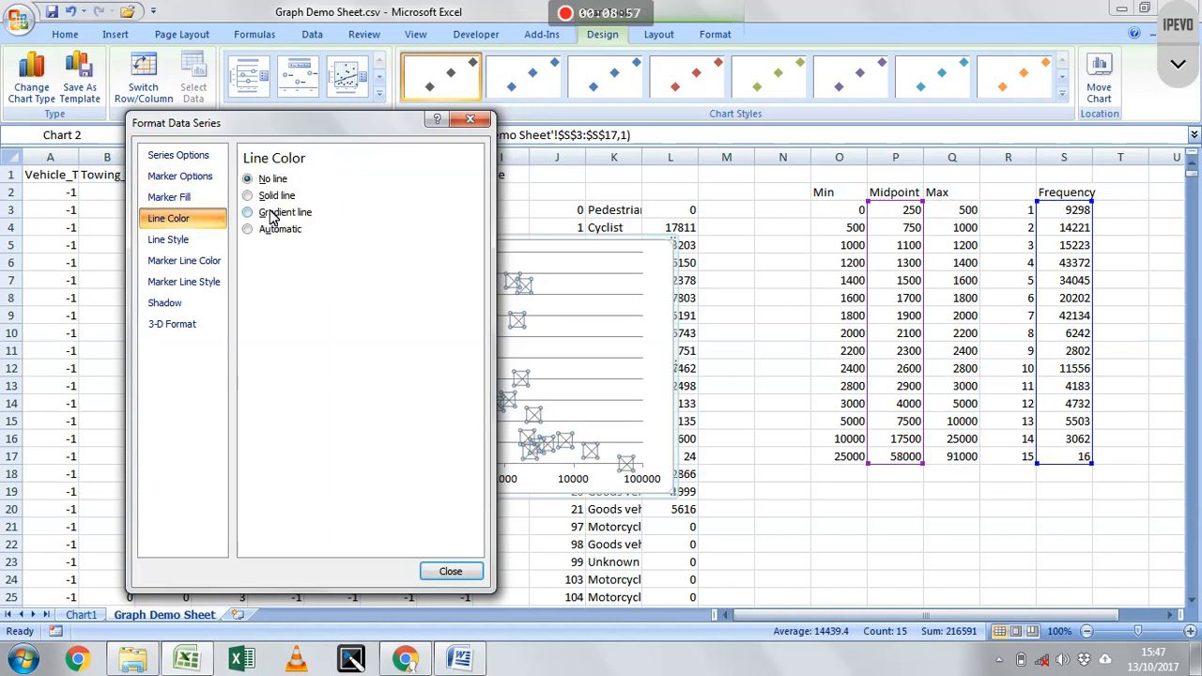
click(270, 195)
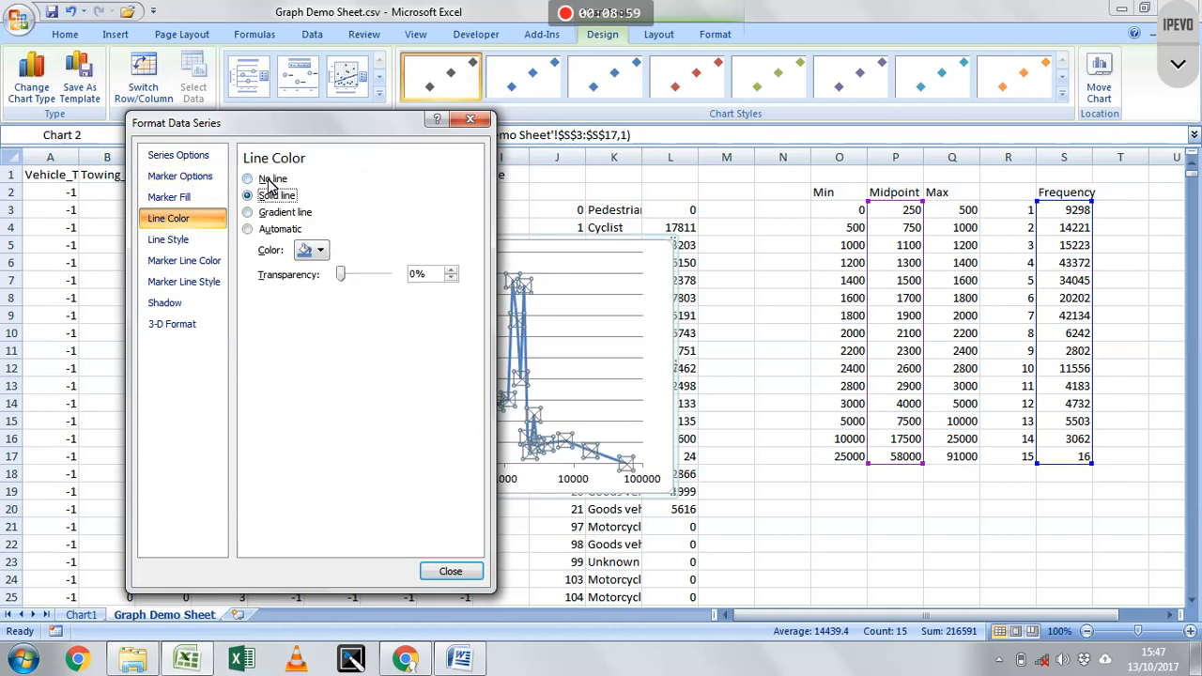
drag(302, 115, 872, 112)
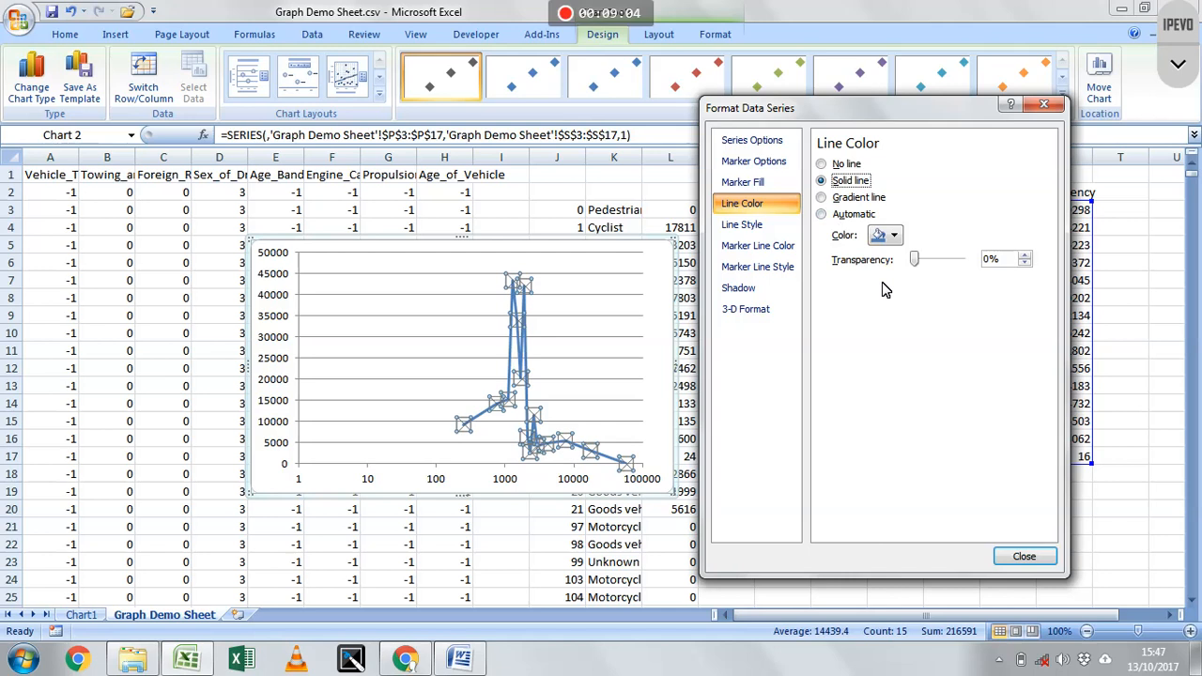
click(840, 164)
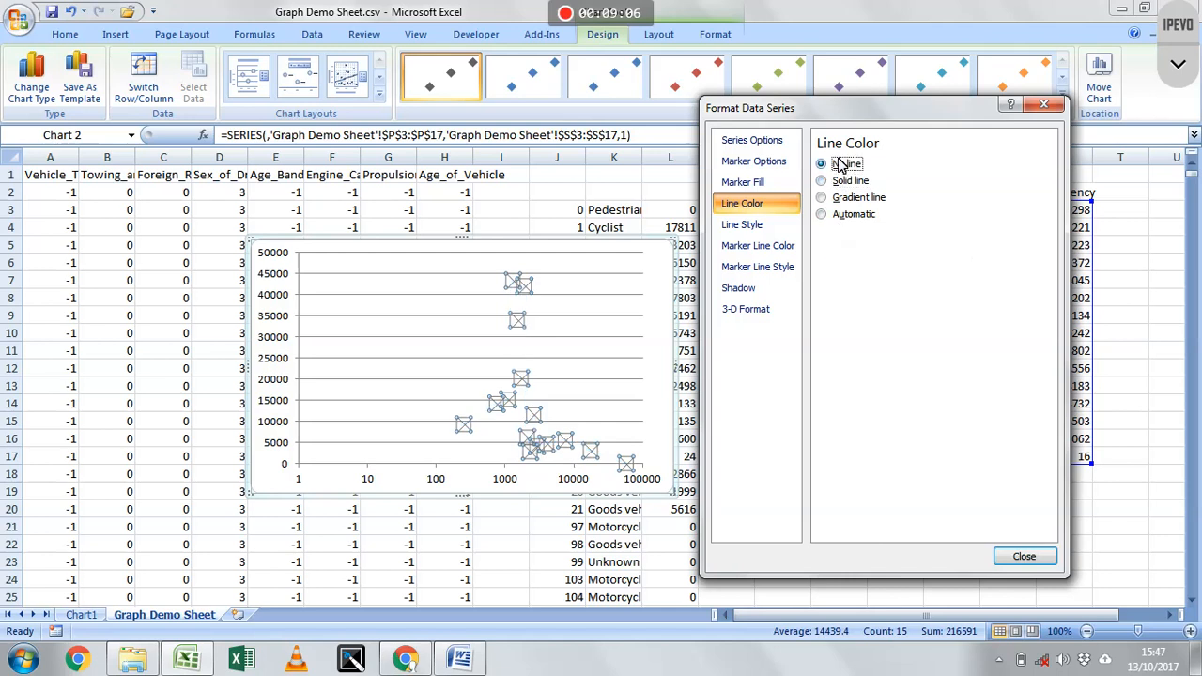
click(1028, 557)
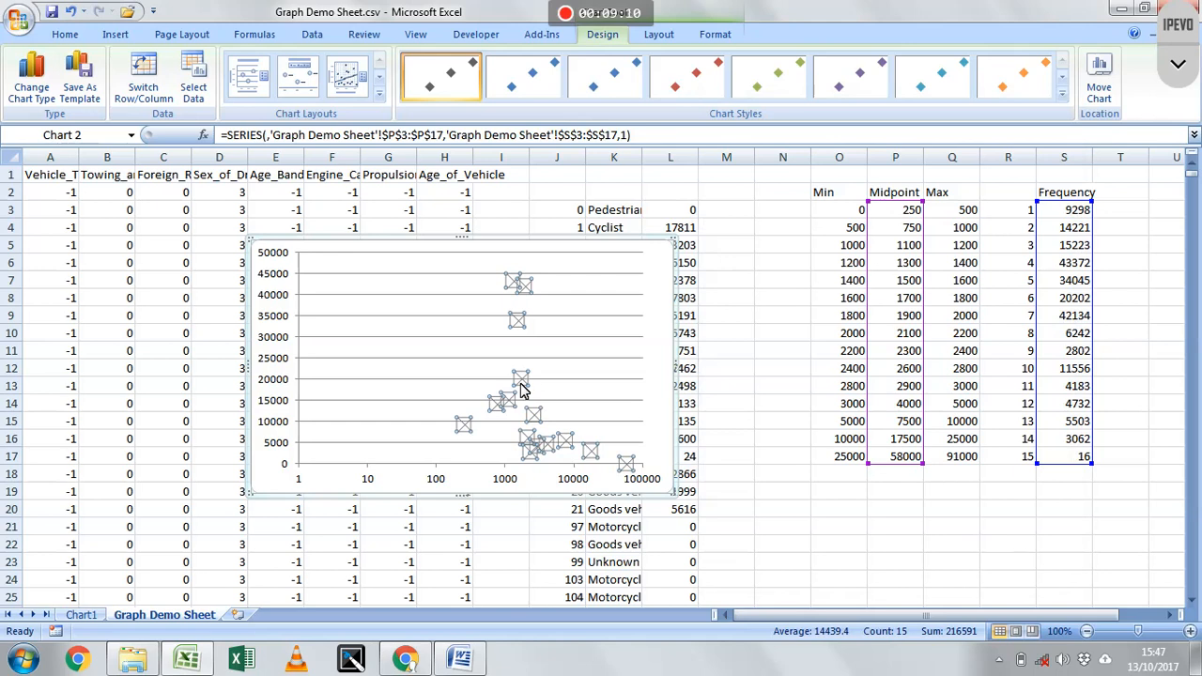
Add a polynomial trendline of order 4 to the scatter series and display its equation on the chart
right_click(523, 384)
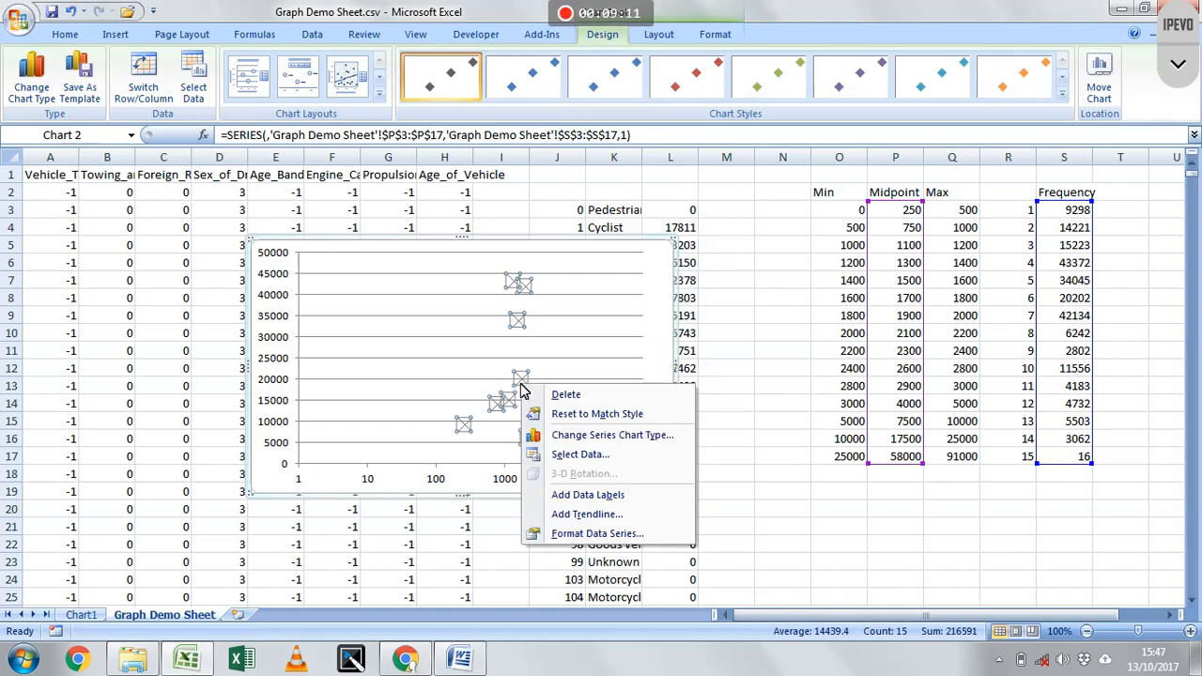
click(587, 513)
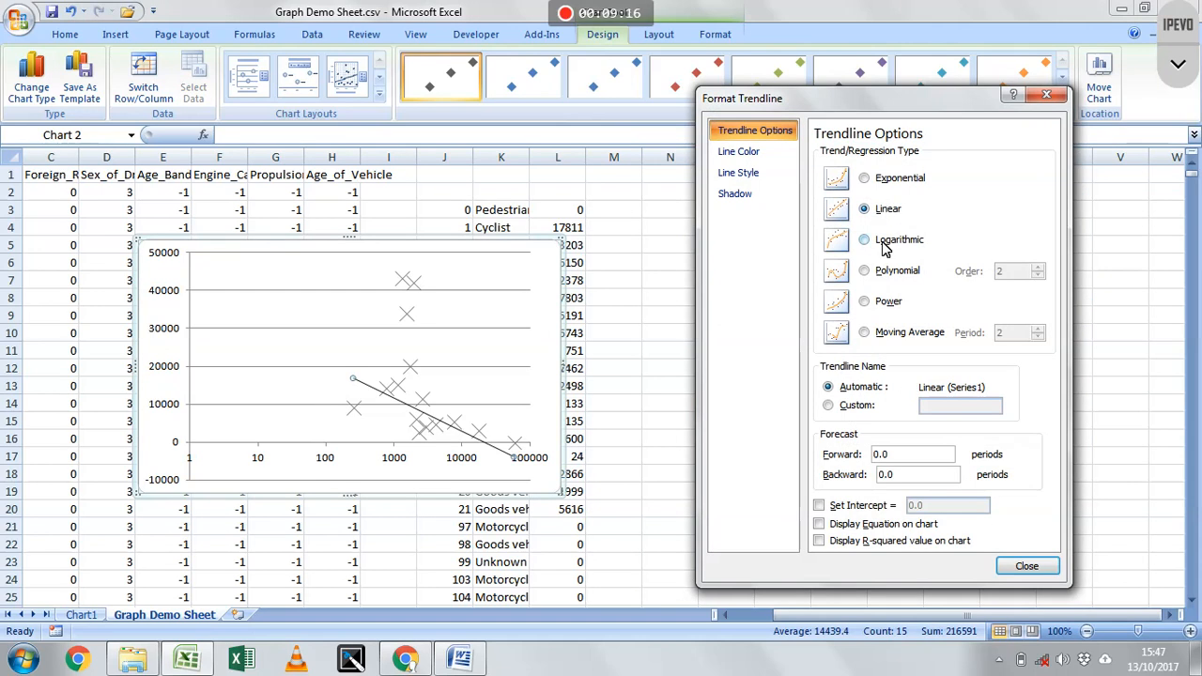
click(884, 247)
click(883, 282)
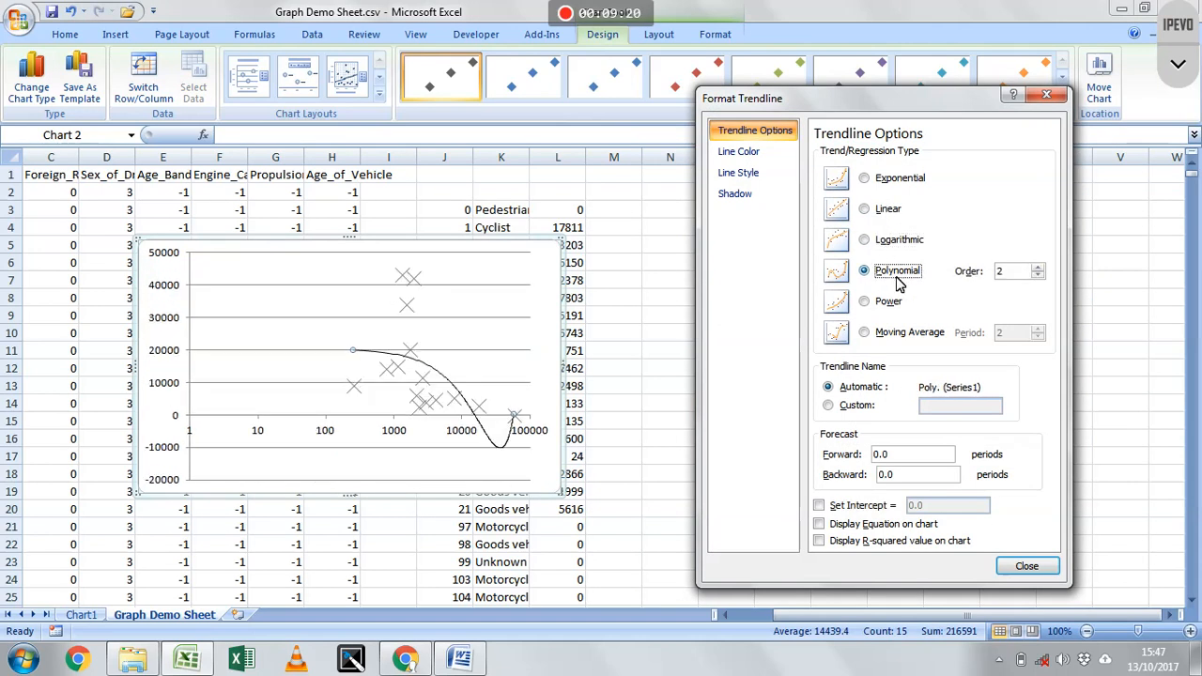
click(1038, 267)
click(1039, 268)
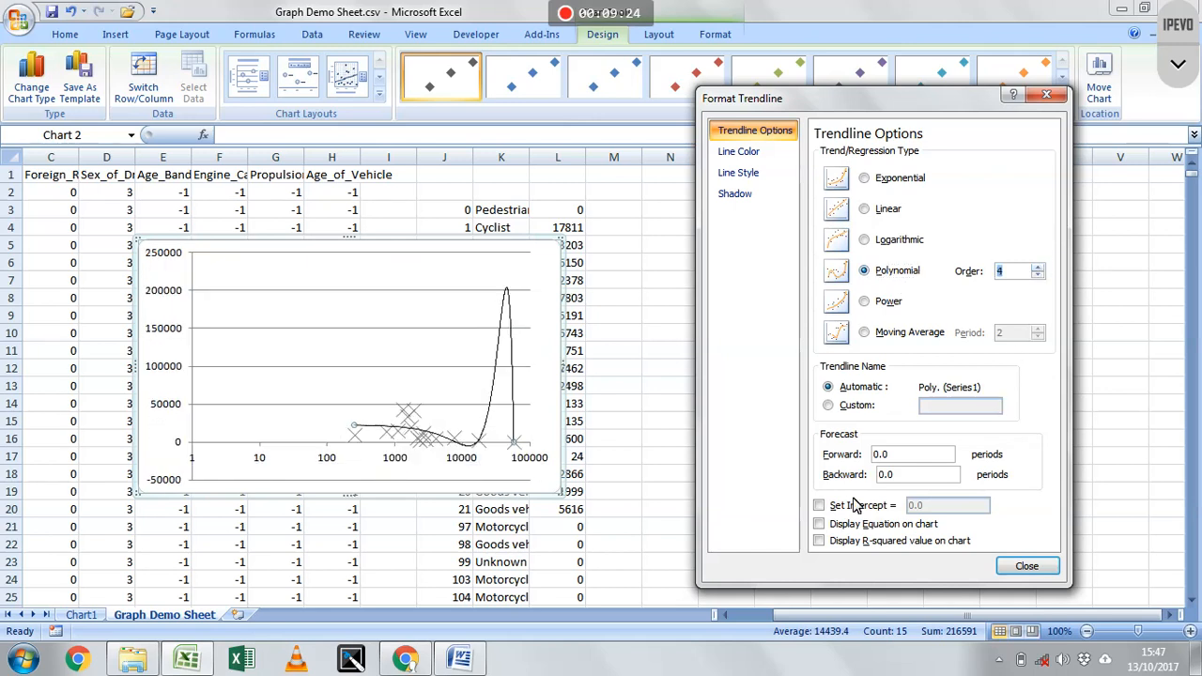
click(846, 529)
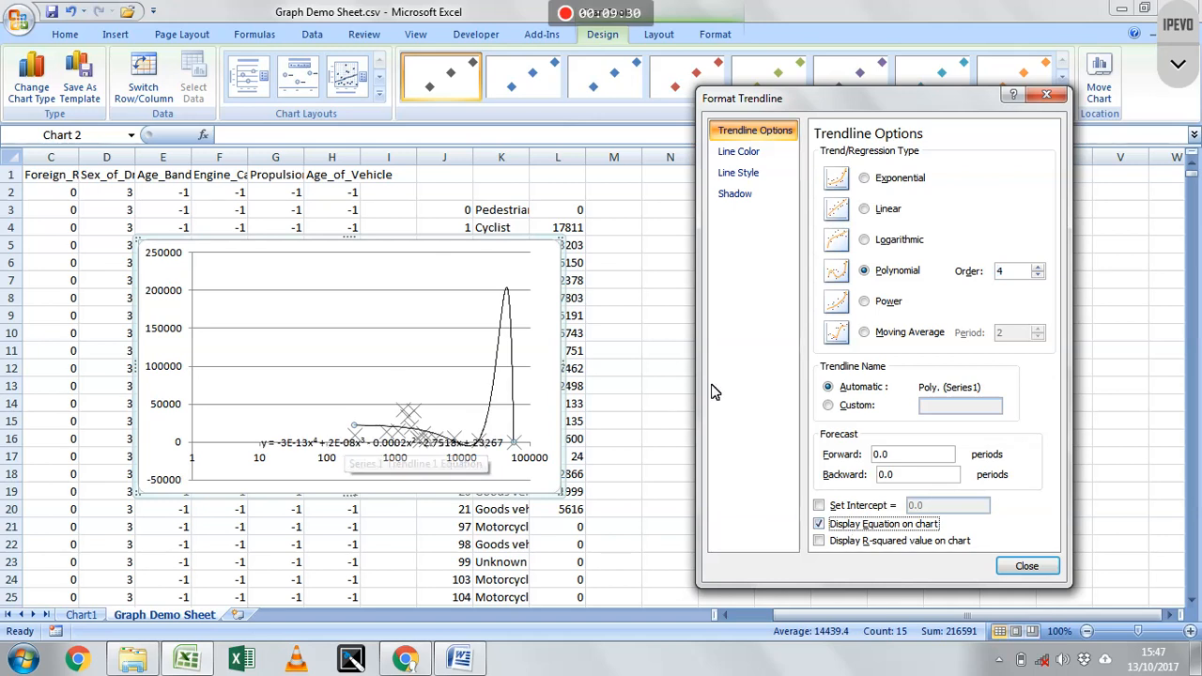
click(1042, 568)
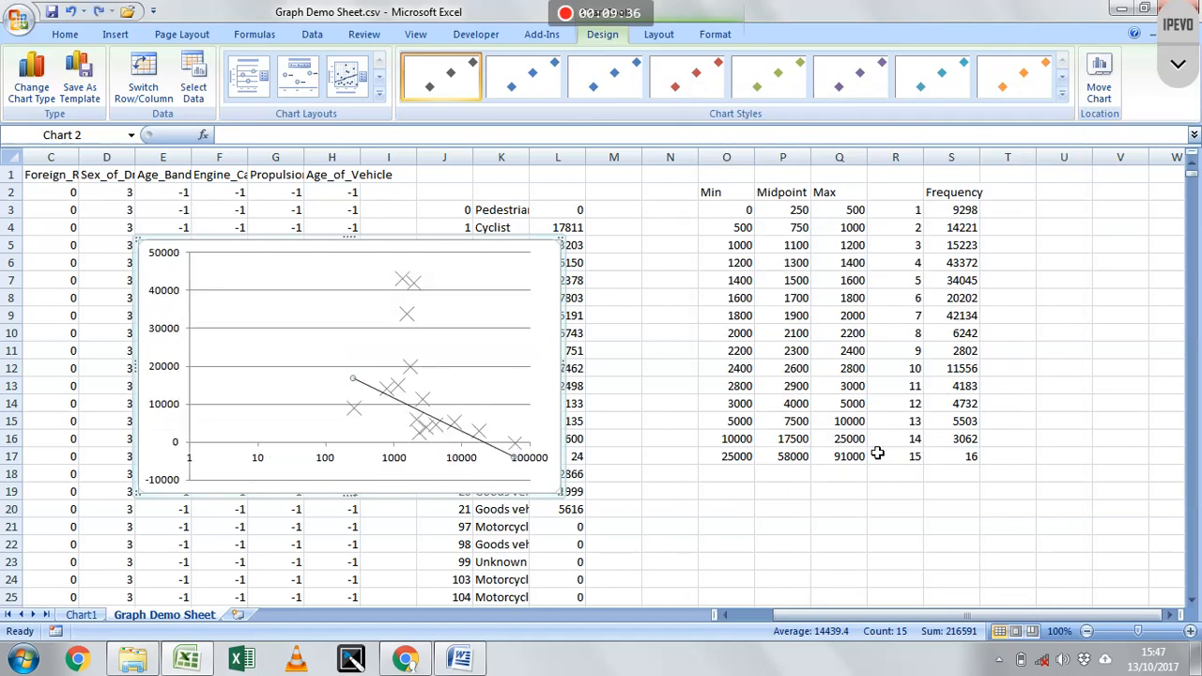
Undo the trendline on the scatter series and reselect the whole chart
key(ctrl+z)
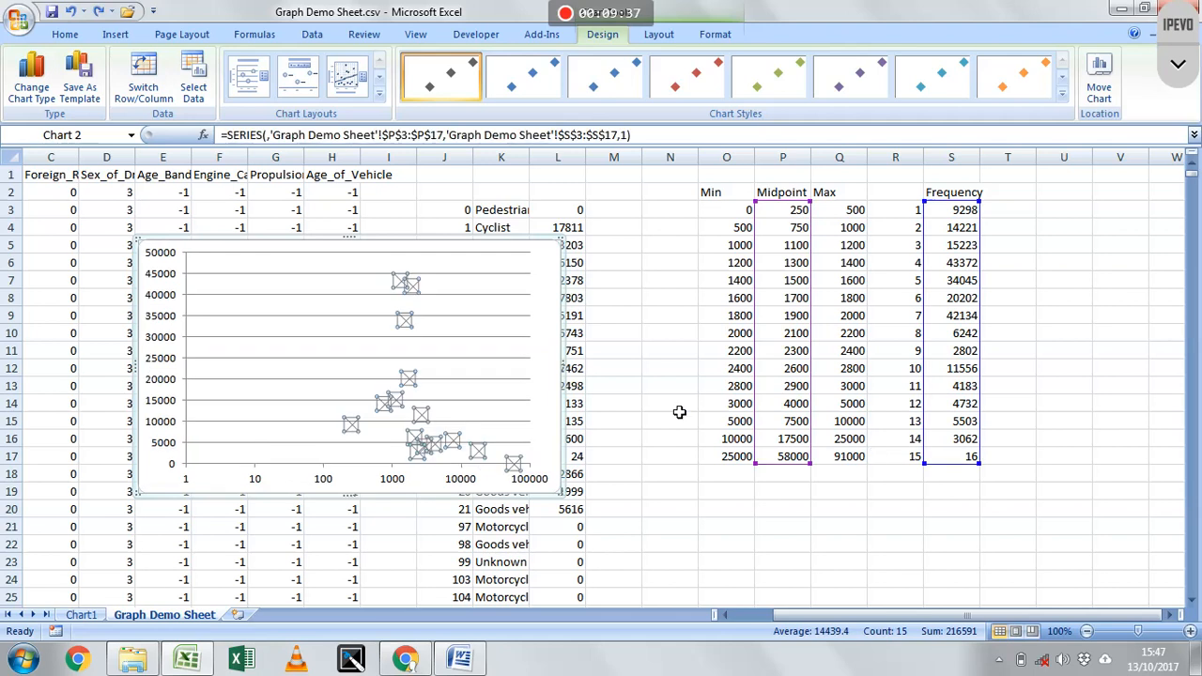
click(679, 411)
click(562, 383)
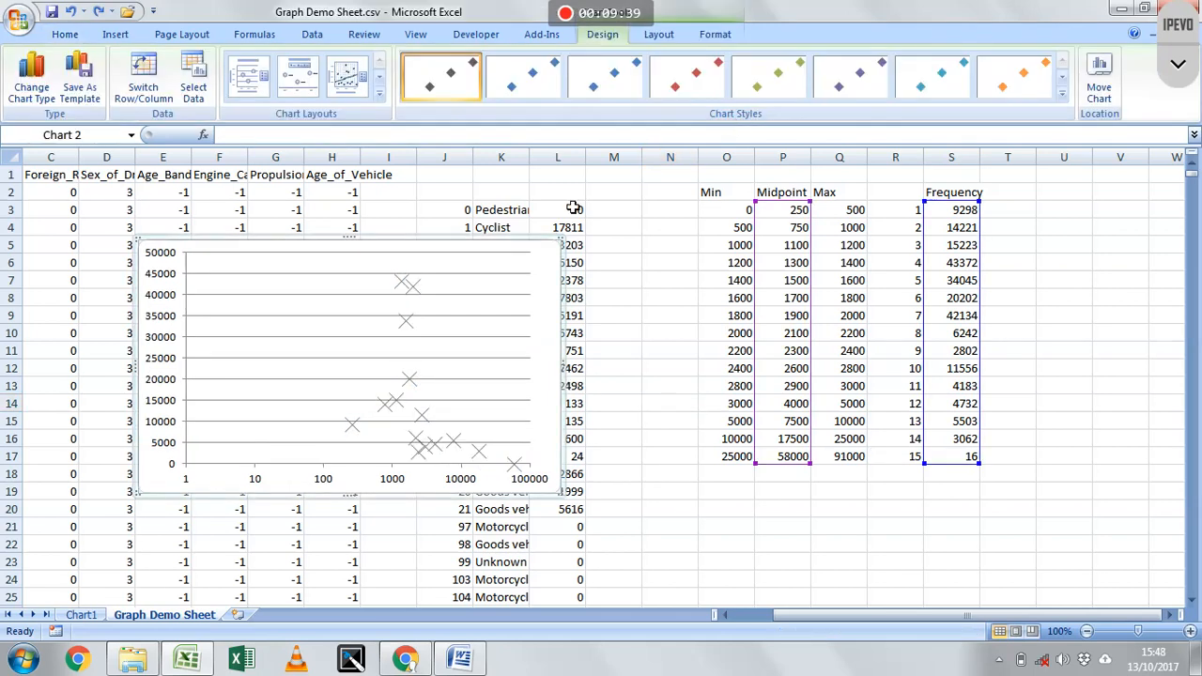
Move the scatter chart to its own new chart sheet and remove its horizontal gridlines
click(1099, 80)
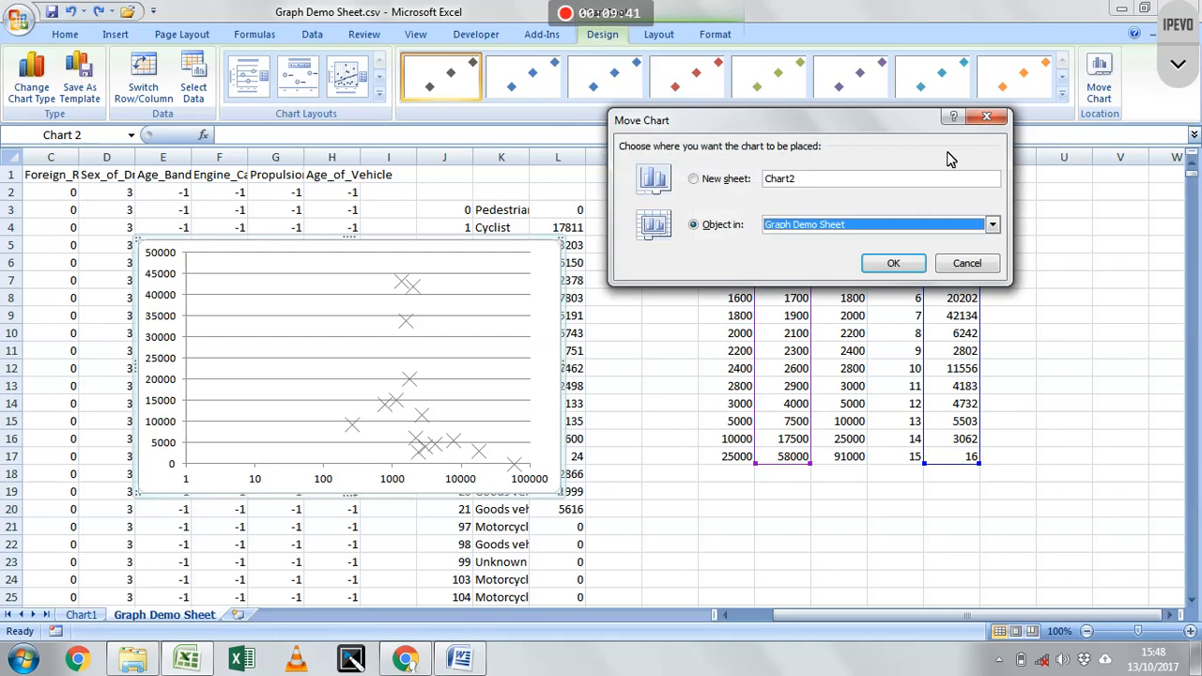
click(728, 185)
click(925, 267)
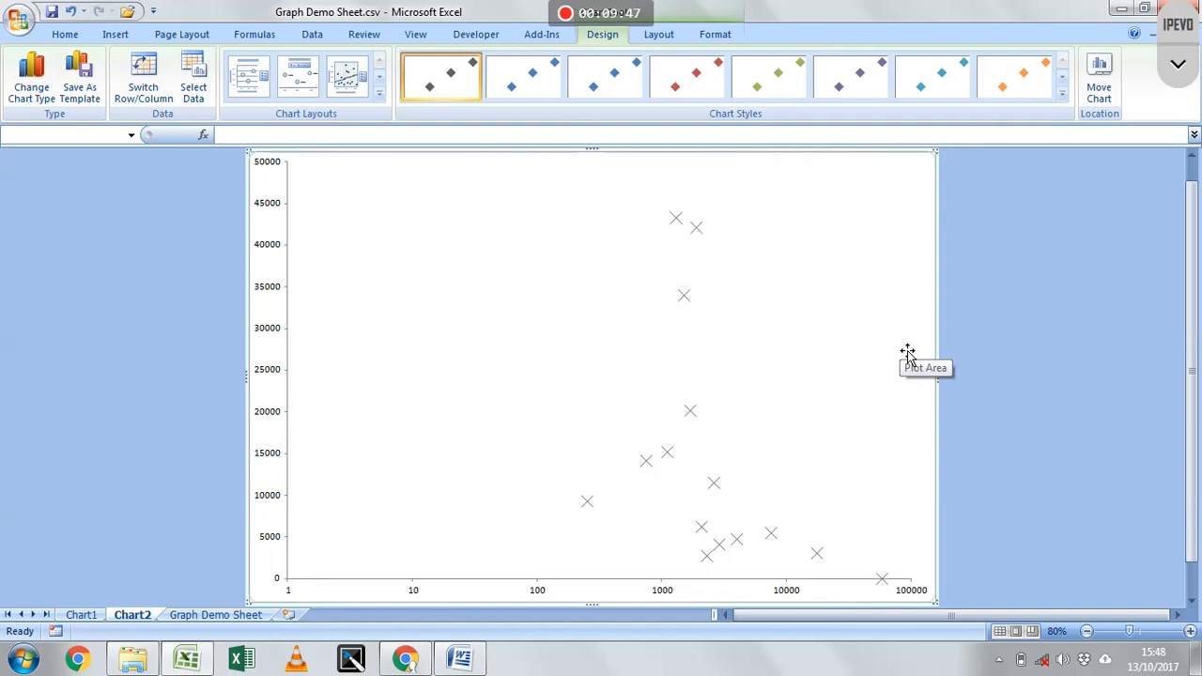
click(999, 350)
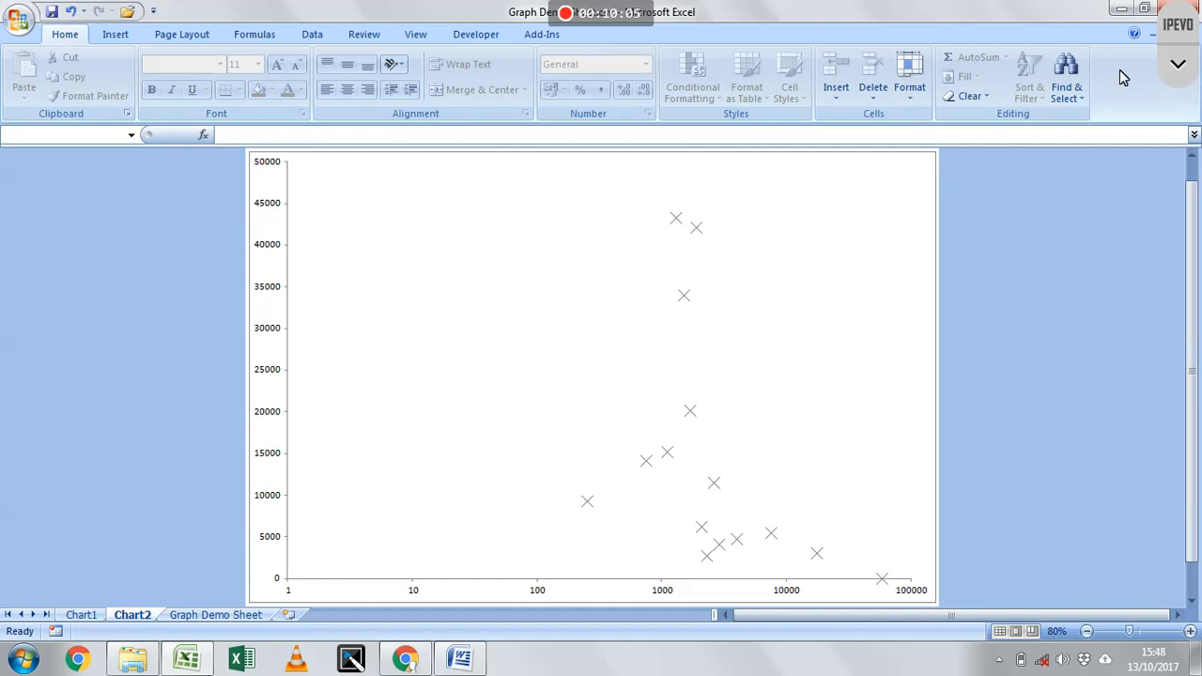
click(1176, 71)
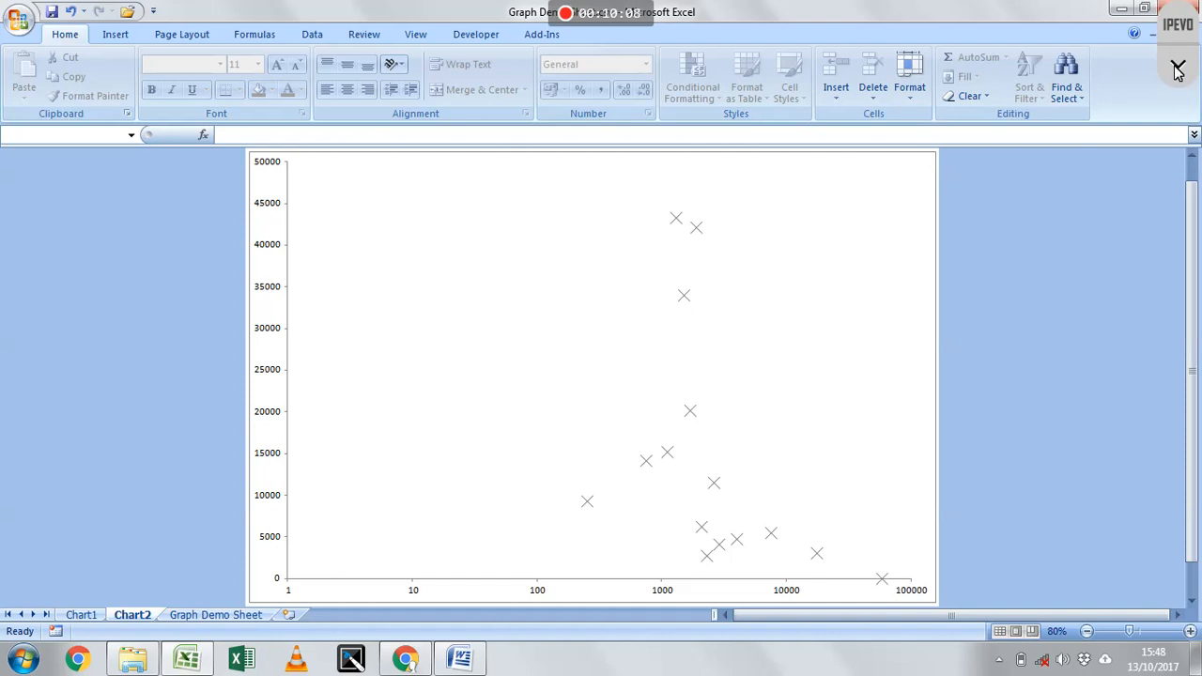